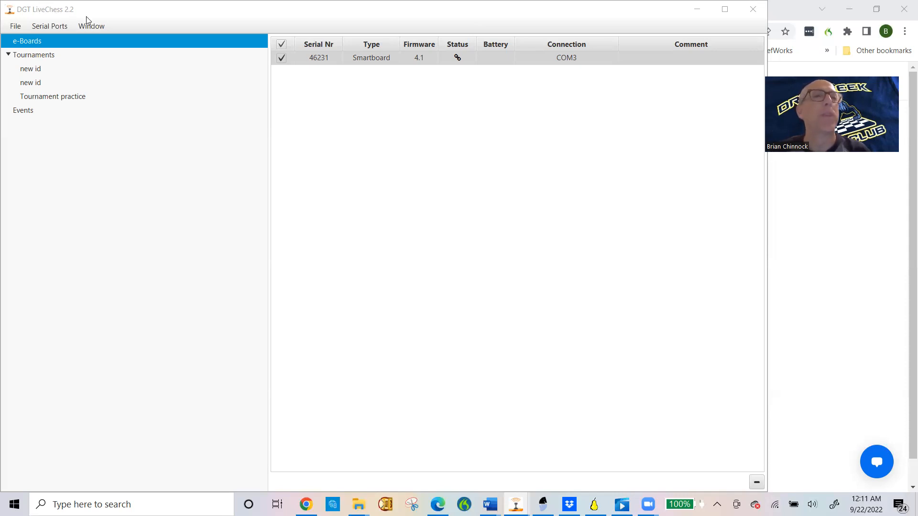
Step: Create a new tournament in the tournaments list
left_click(39, 44)
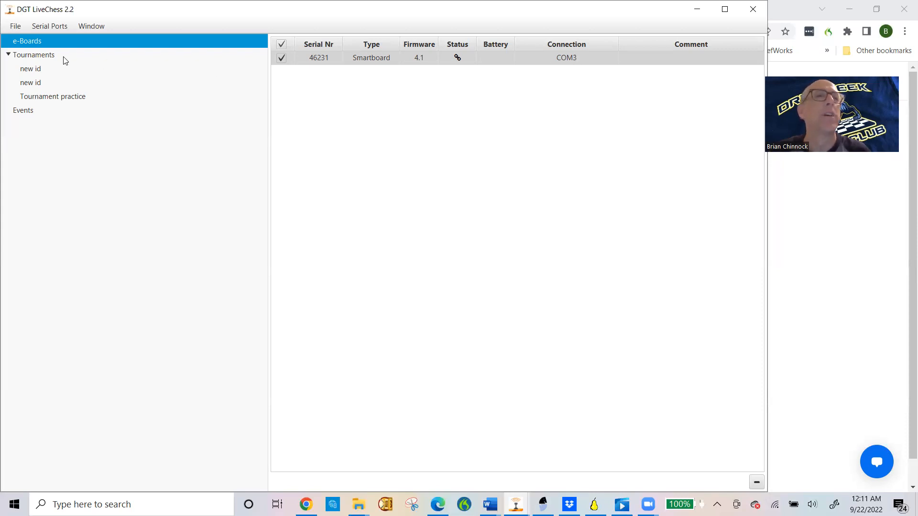
left_click(49, 55)
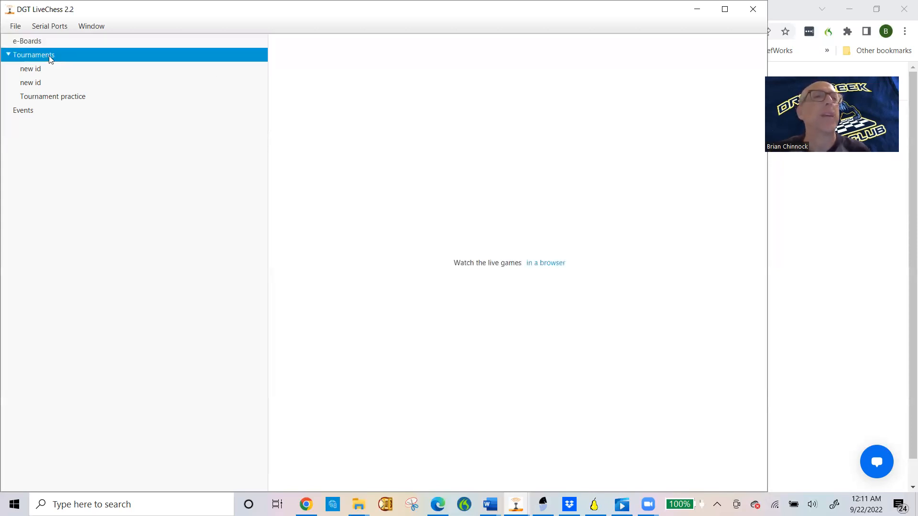
left_click(16, 29)
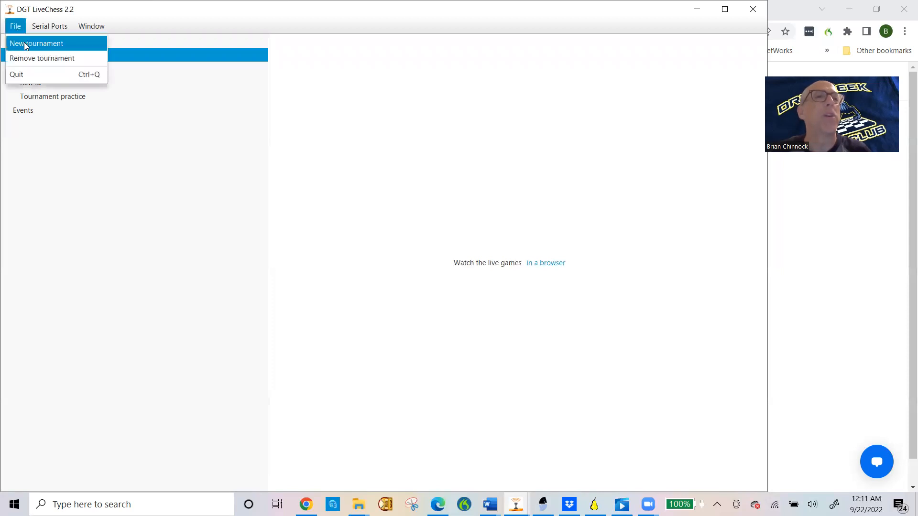
left_click(24, 42)
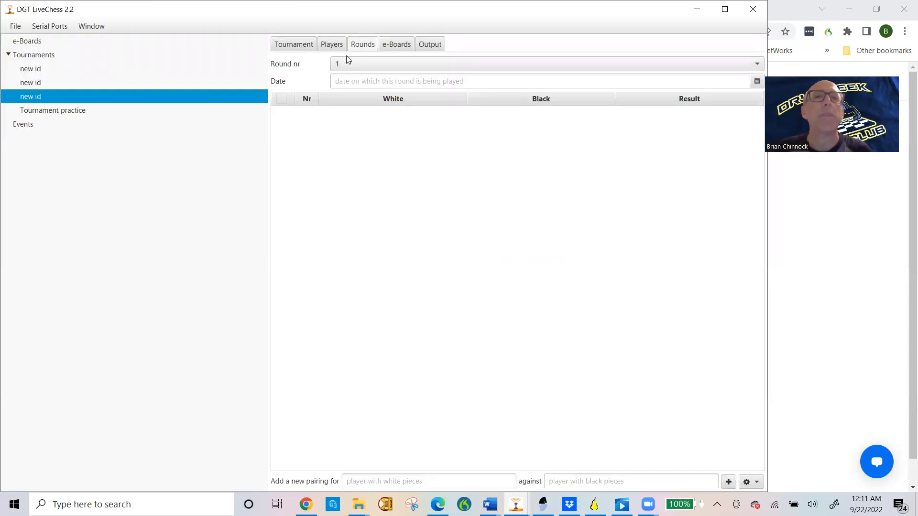
Step: Set both the short title and the name of the new tournament to P55
left_click(296, 47)
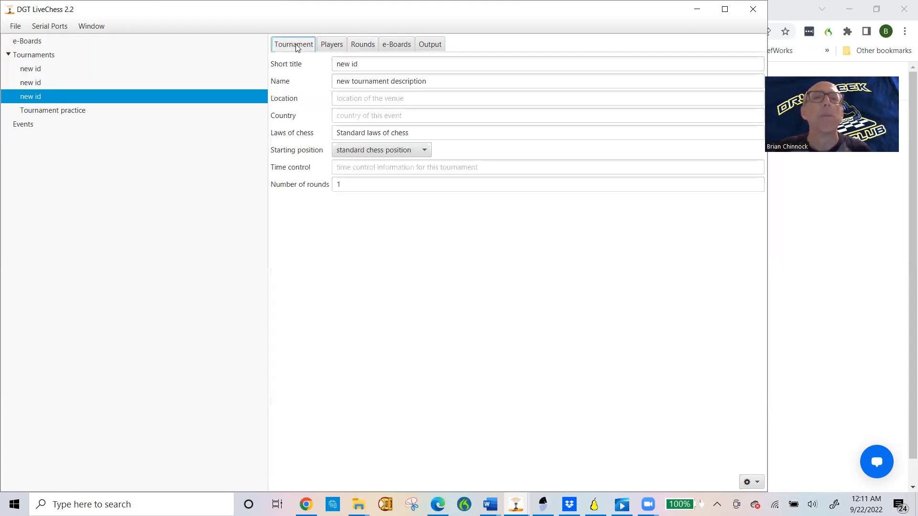
left_click_drag(371, 64, 323, 68)
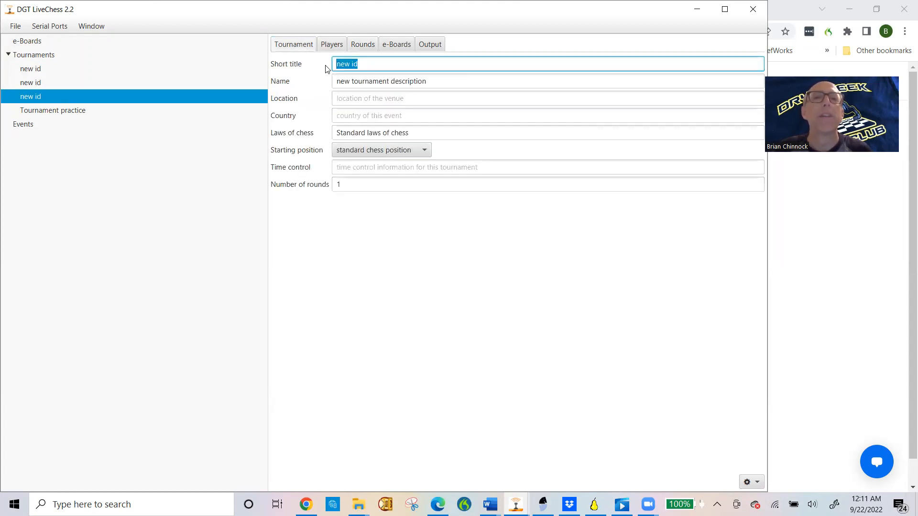
type("P55")
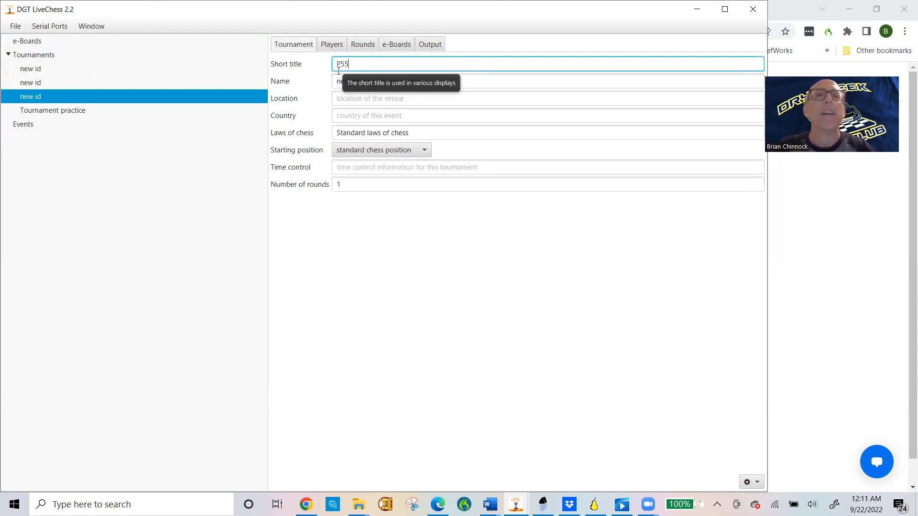
key("Tab")
type("P")
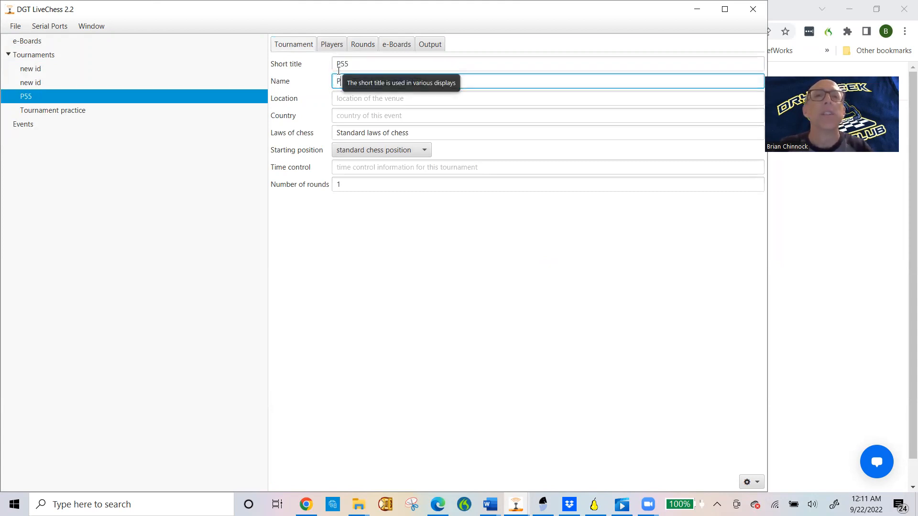
type("55")
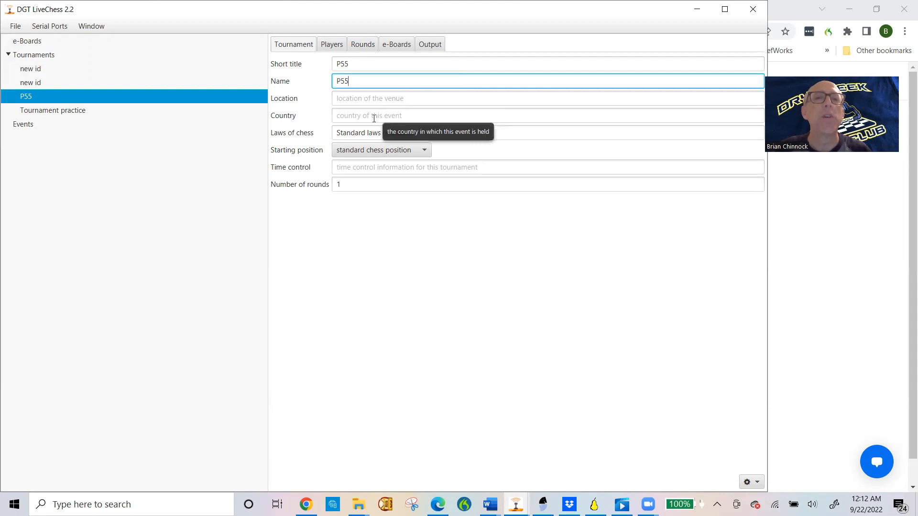
Step: Set the number of rounds for tournament P55 to 5
left_click(362, 185)
key("BackSpace")
type("5")
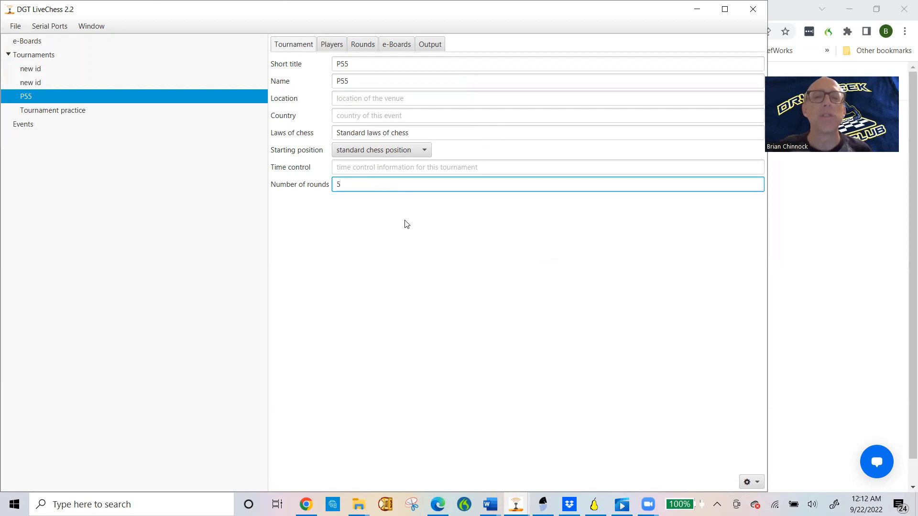
Step: Add a first player to P55 with first name tt and last name tt
left_click(333, 46)
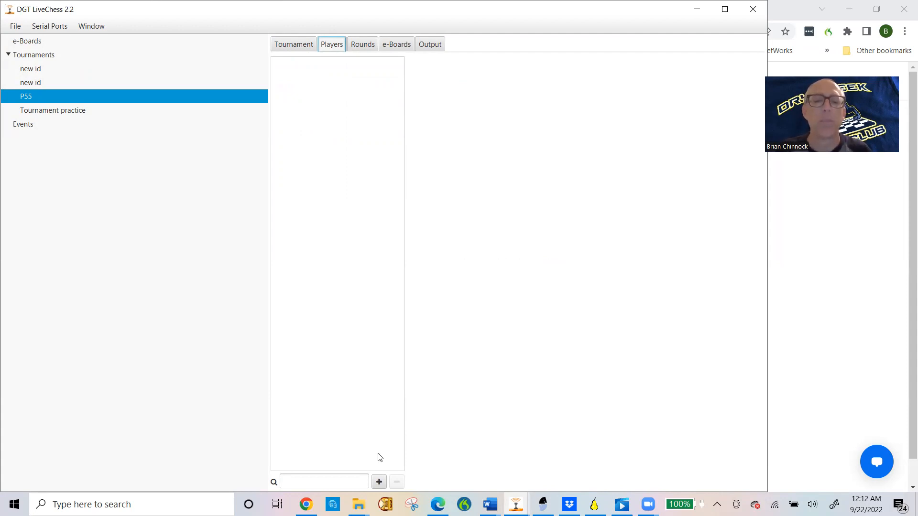
left_click(379, 483)
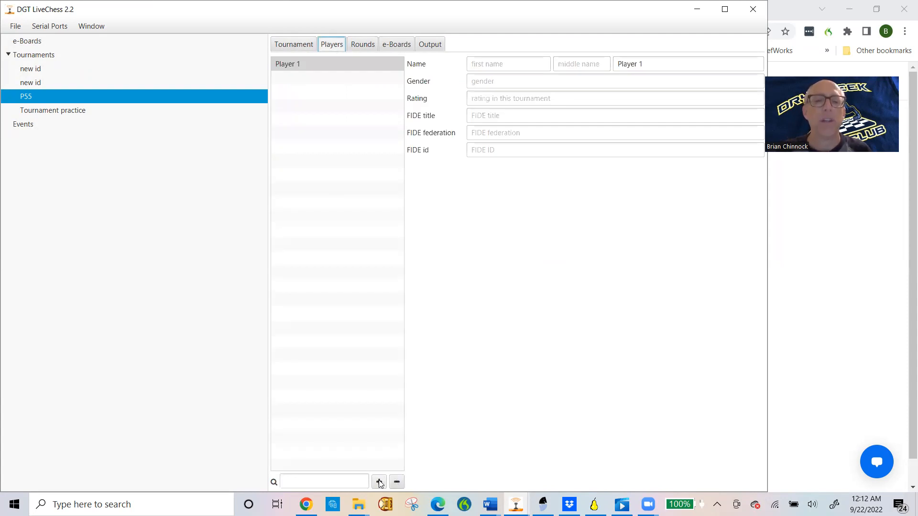
left_click(487, 67)
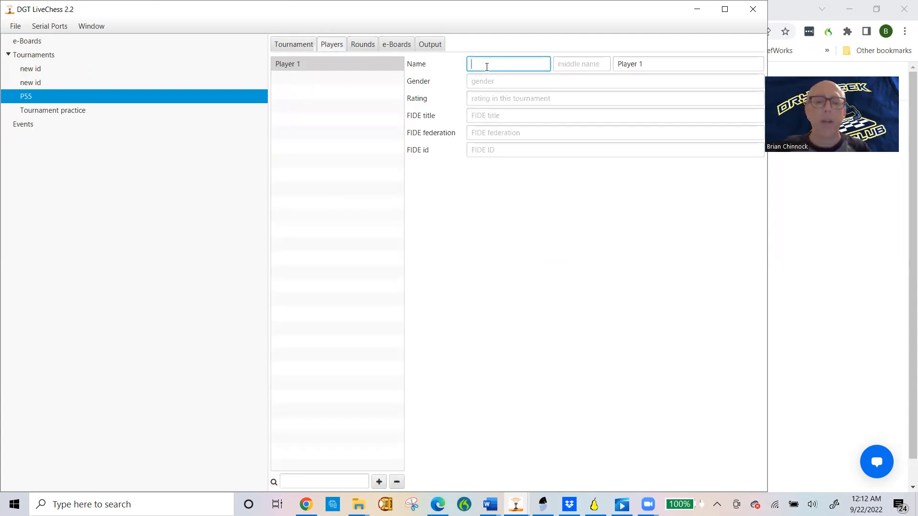
type("tt")
key("Tab")
key("Tab")
type("tt")
left_click(488, 201)
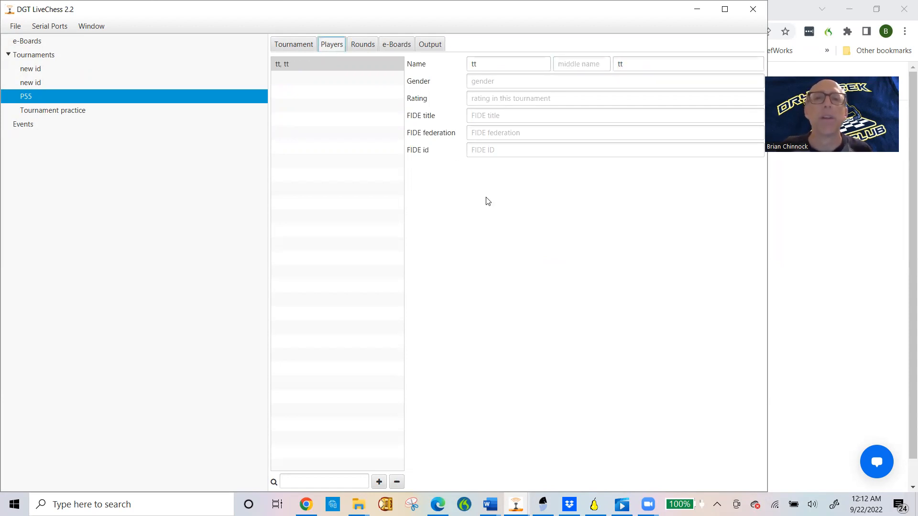
Step: Add a second player to P55 with first name rr and last name rr
left_click(380, 482)
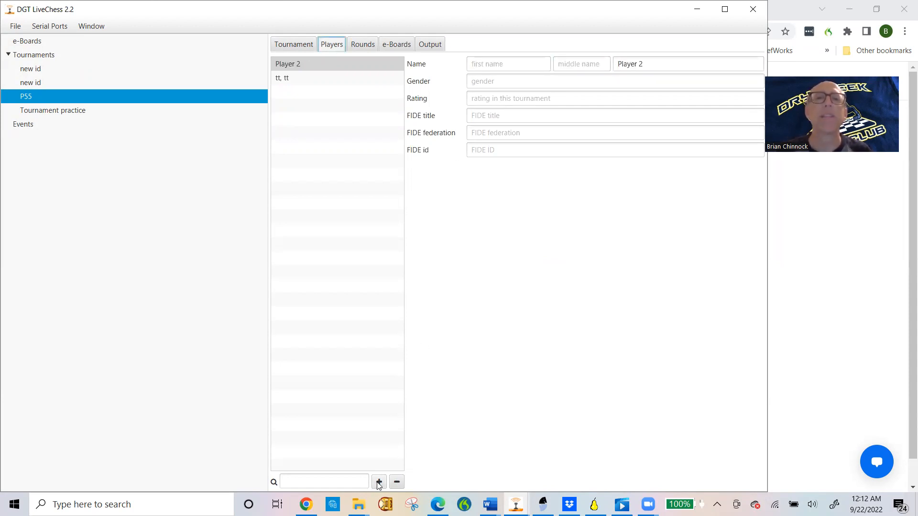
left_click(479, 65)
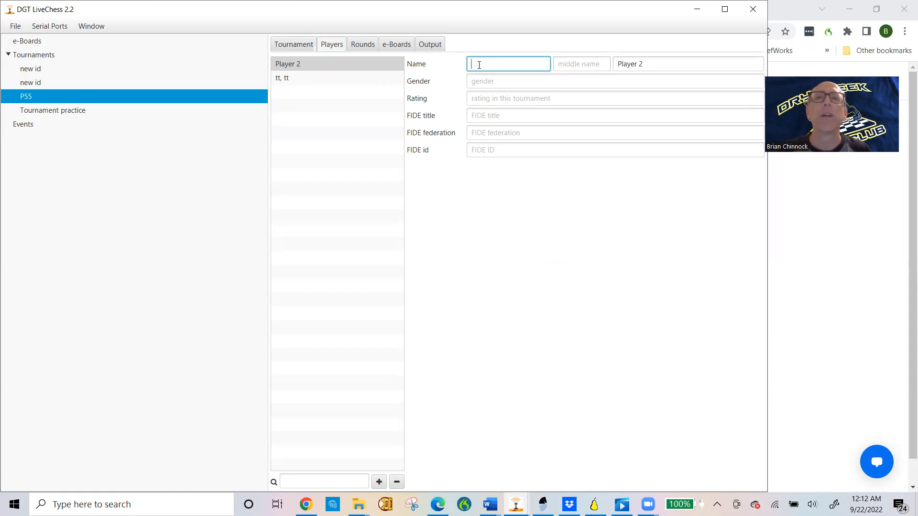
type("rr")
key("Tab")
key("Tab")
type("rr")
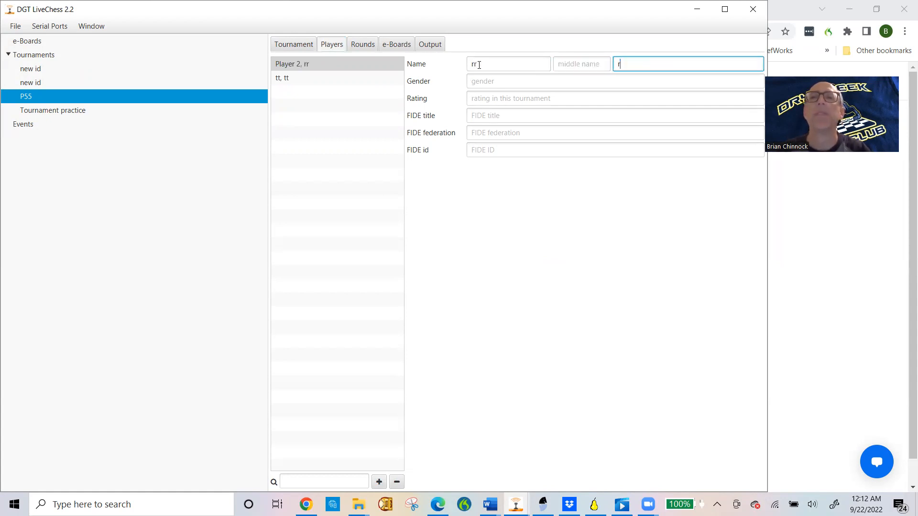
left_click(482, 224)
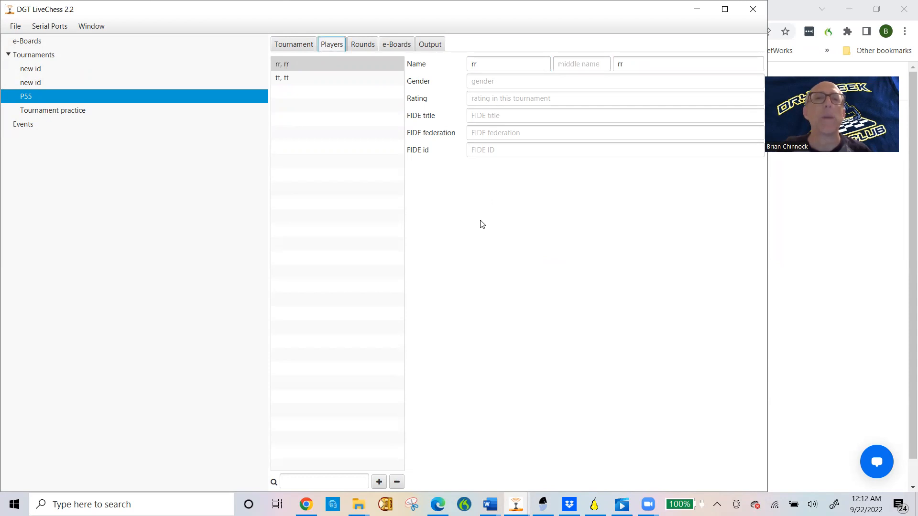
Step: Add a round 1 pairing with player "tt, tt" as White against "rr, rr" as Black
left_click(367, 44)
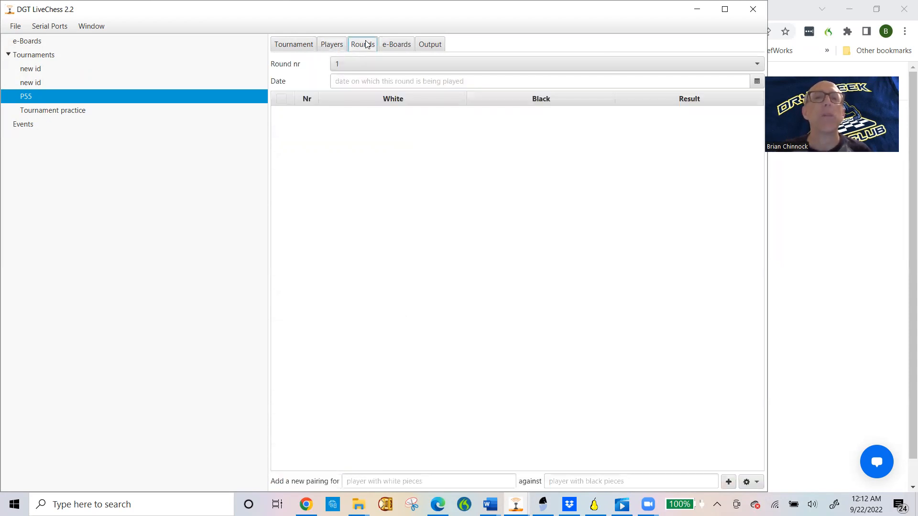
left_click(371, 66)
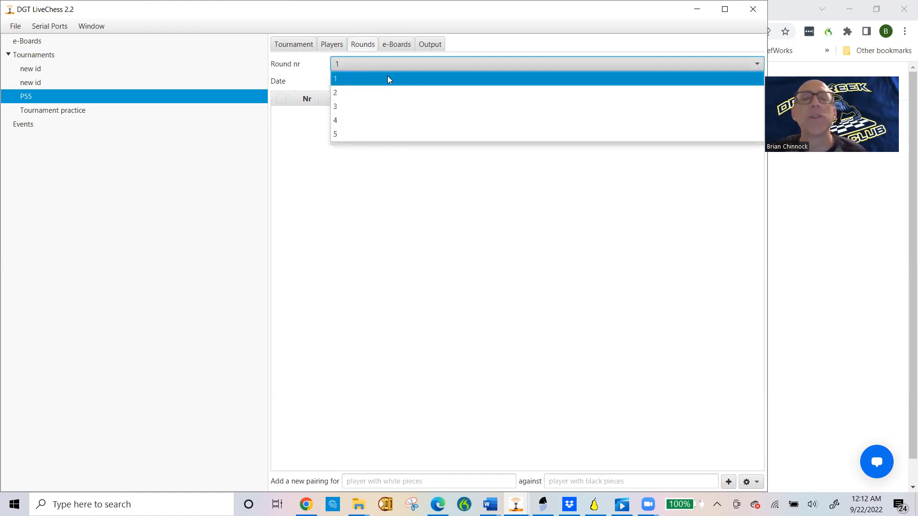
left_click(393, 63)
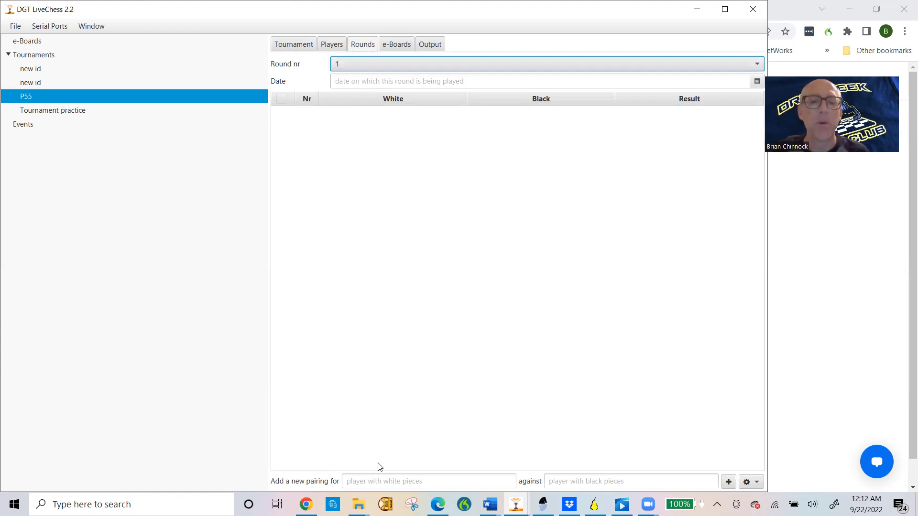
left_click(371, 480)
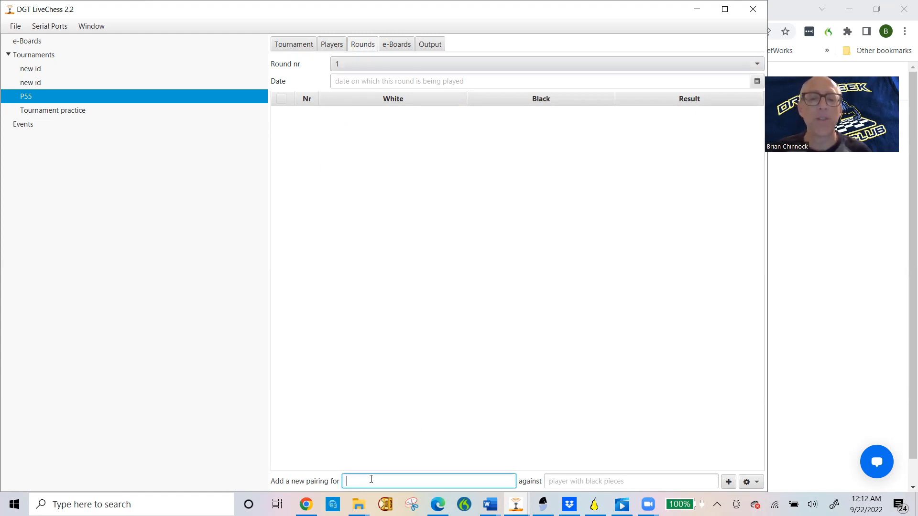
type("t")
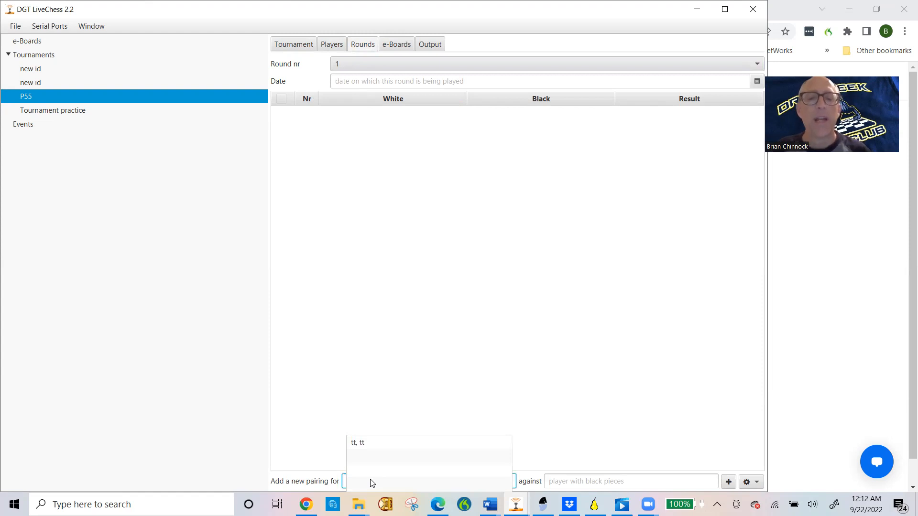
left_click(363, 445)
left_click(565, 485)
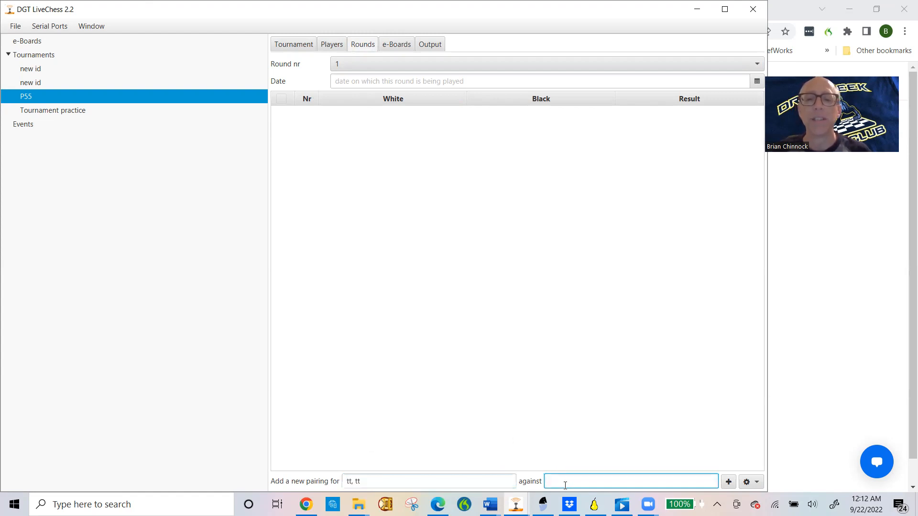
left_click(571, 442)
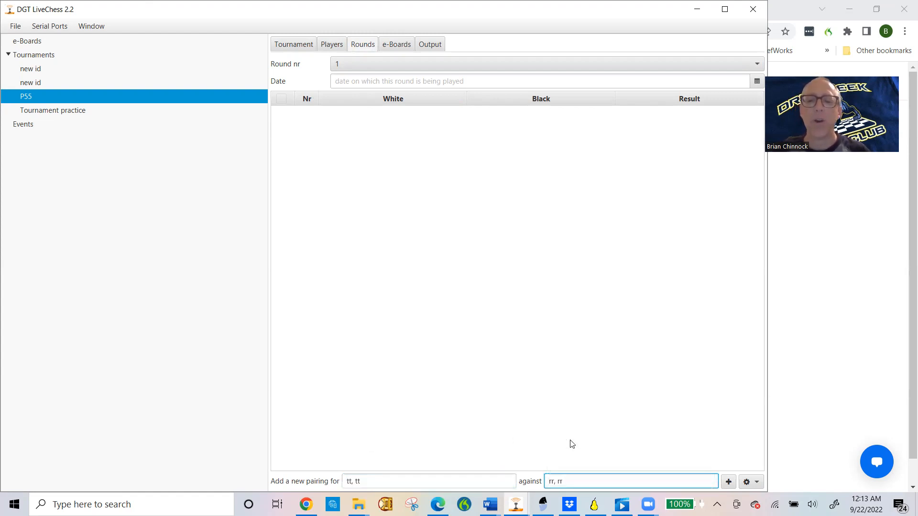
left_click(729, 482)
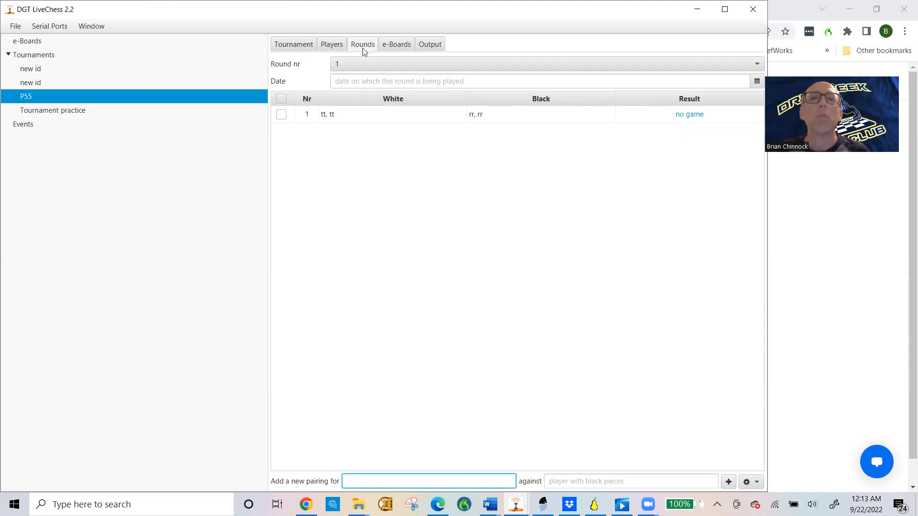
Step: Add the e-board with serial number 46231 to tournament P55
left_click(398, 46)
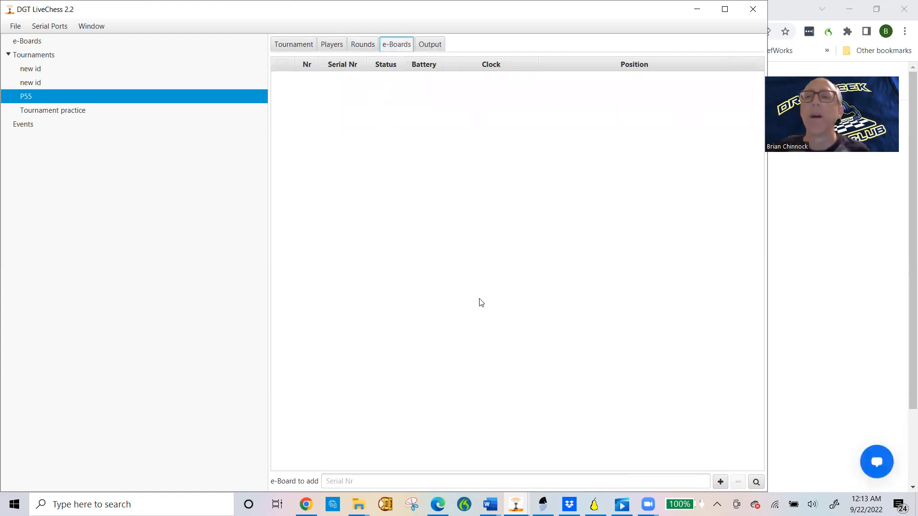
left_click(335, 479)
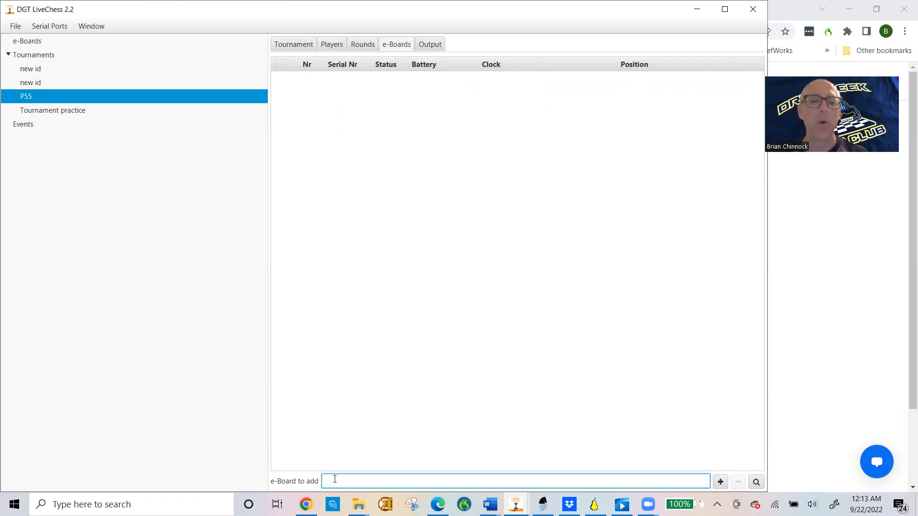
type("4")
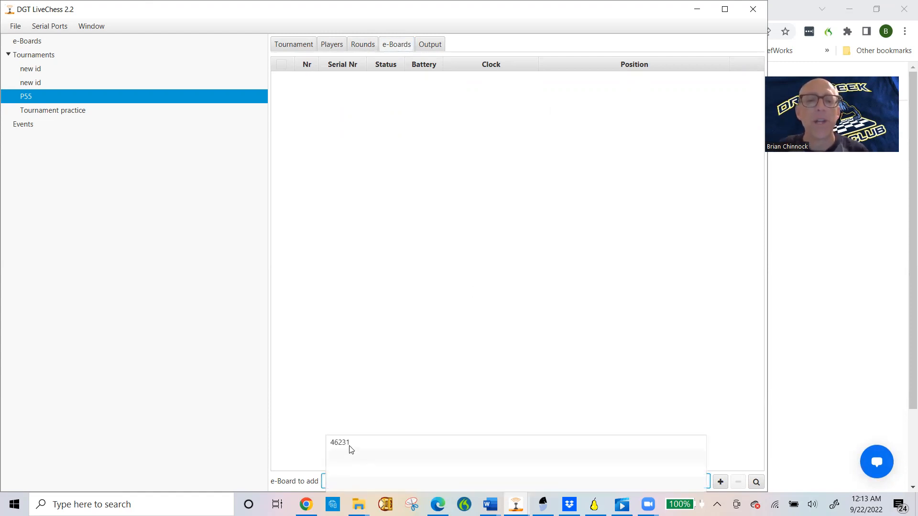
left_click(350, 446)
left_click(720, 482)
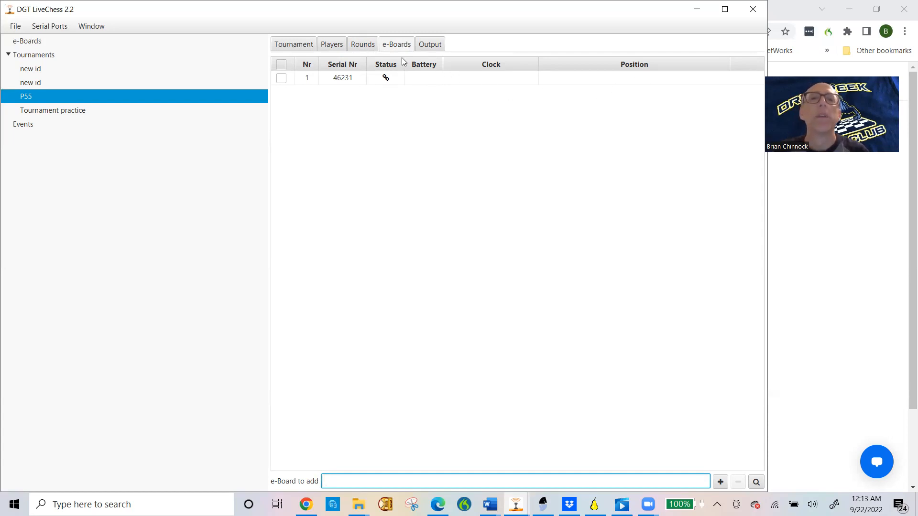
Step: Add a LiveChess Cloud export as an output of tournament P55
left_click(429, 48)
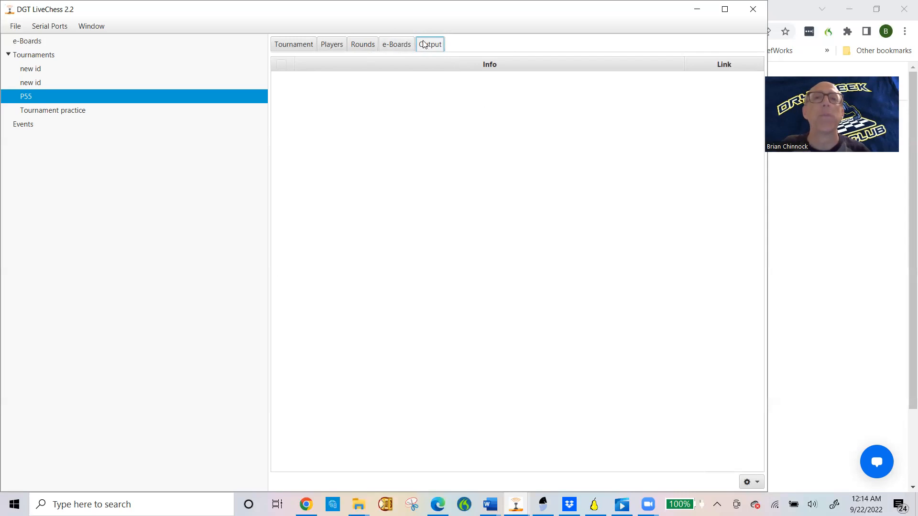
left_click(760, 484)
left_click(784, 450)
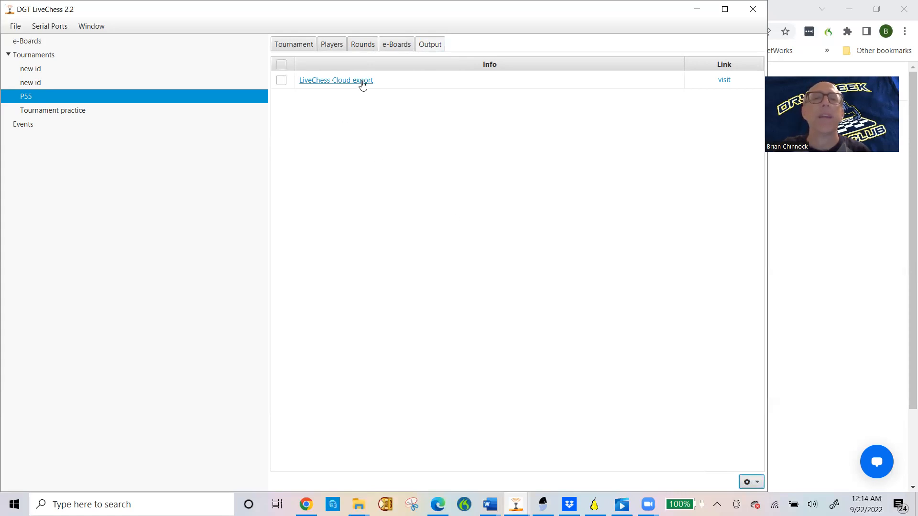
Step: Open the public LiveChess Cloud viewer page of P55 in the browser and display its list of rounds and pairings
left_click(724, 82)
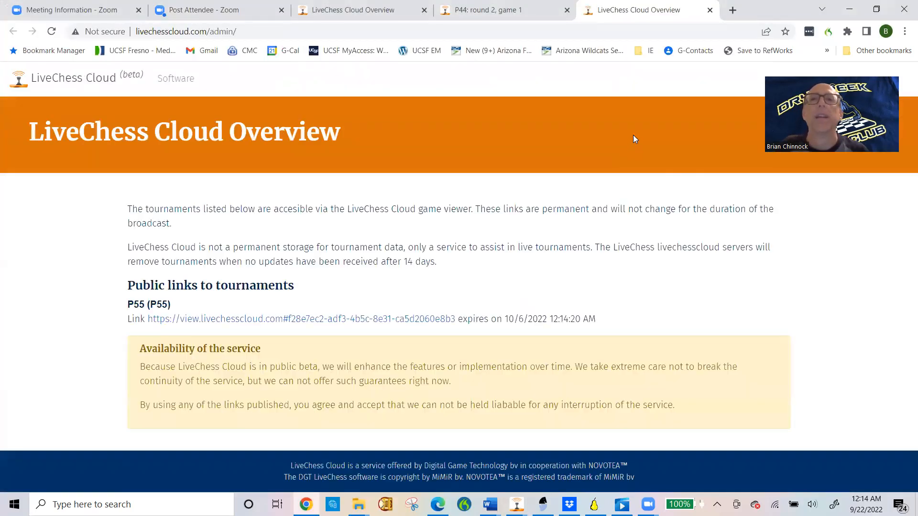
left_click(297, 320)
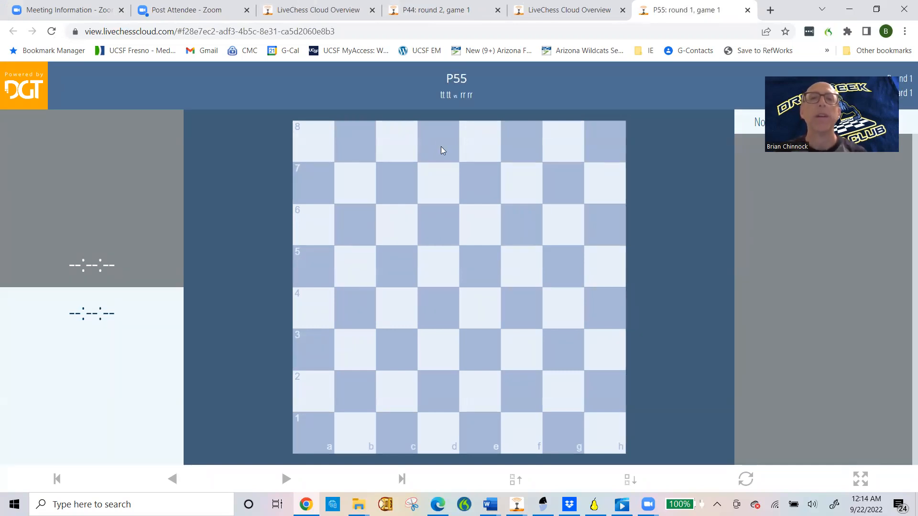
left_click(448, 85)
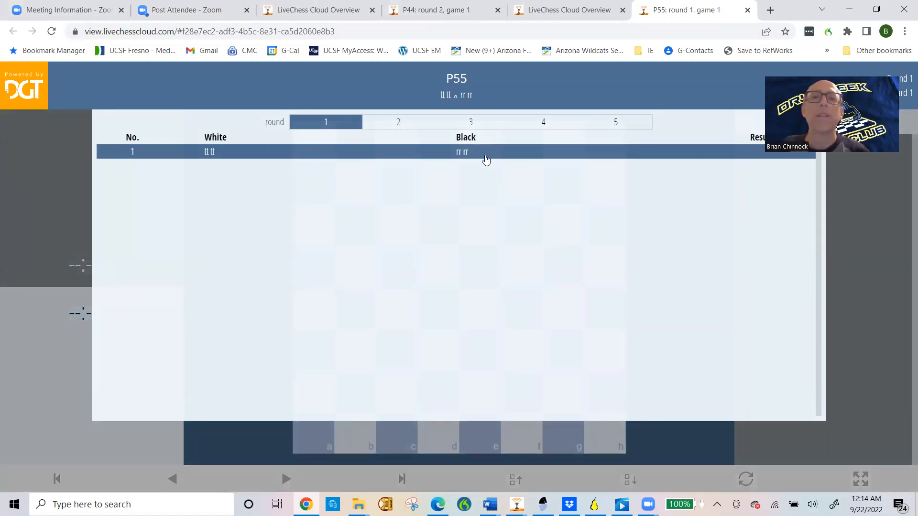
Step: Switch to DGT LiveChess and start recording the round 1 game of "tt, tt" against "rr, rr" in tournament P55
left_click(458, 86)
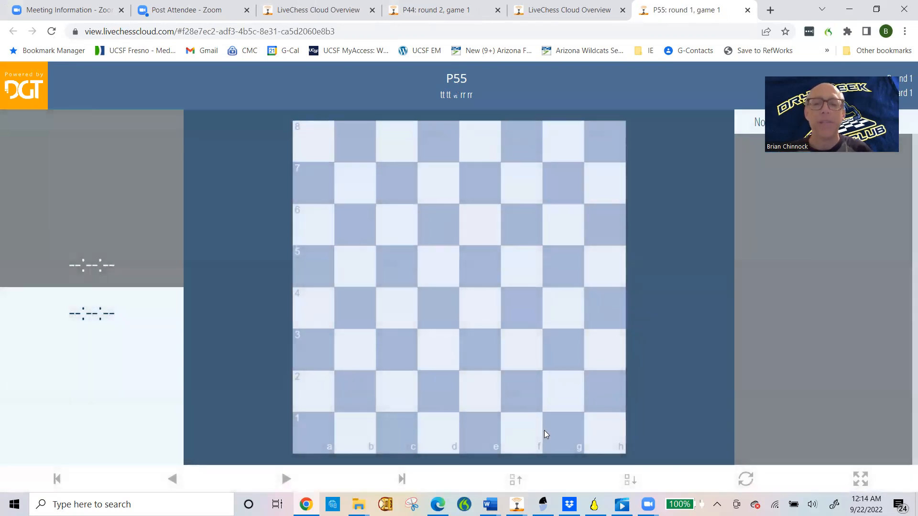
mouse_move(515, 505)
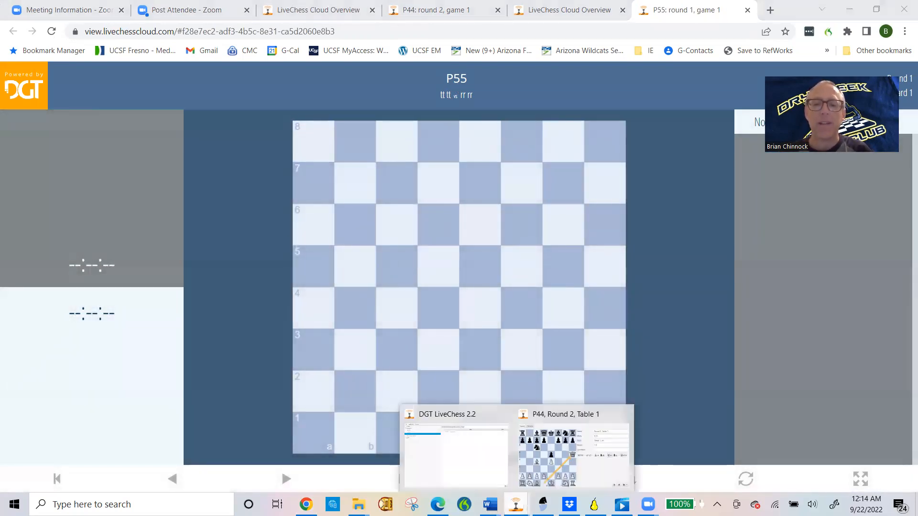
left_click(491, 456)
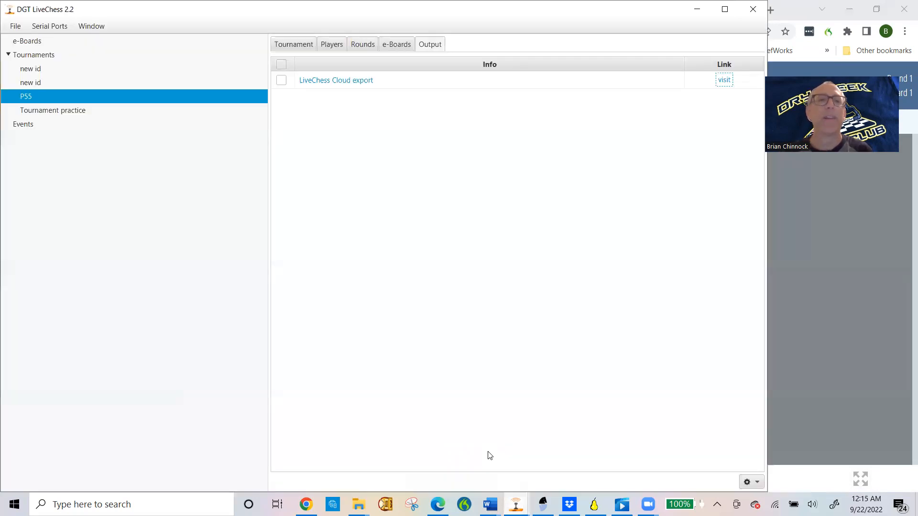
left_click(356, 45)
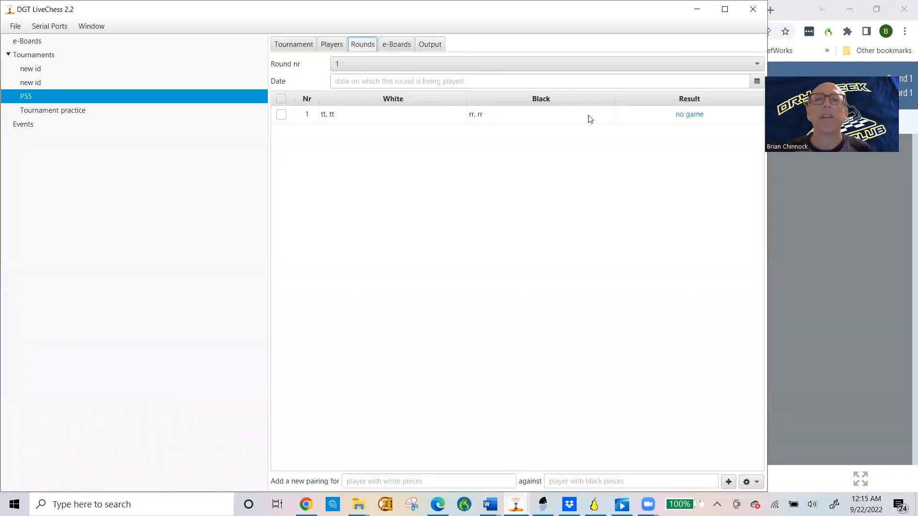
left_click(629, 119)
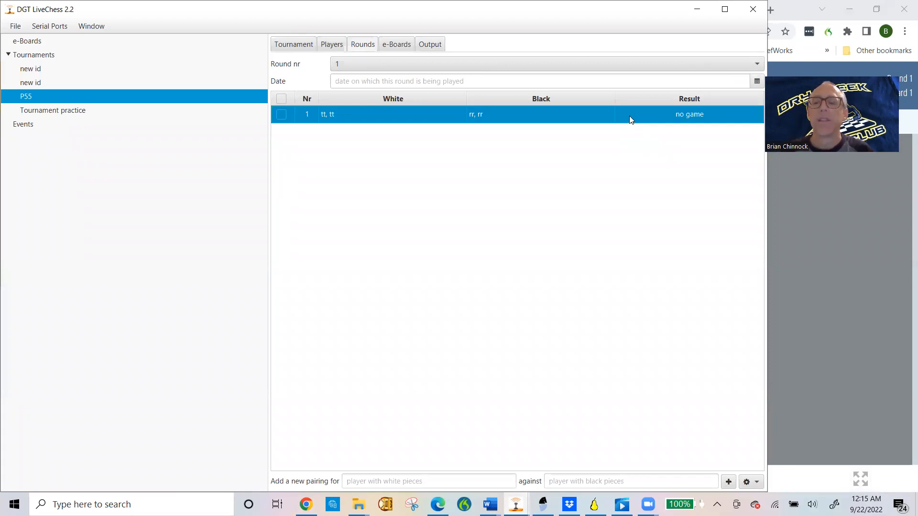
left_click(750, 482)
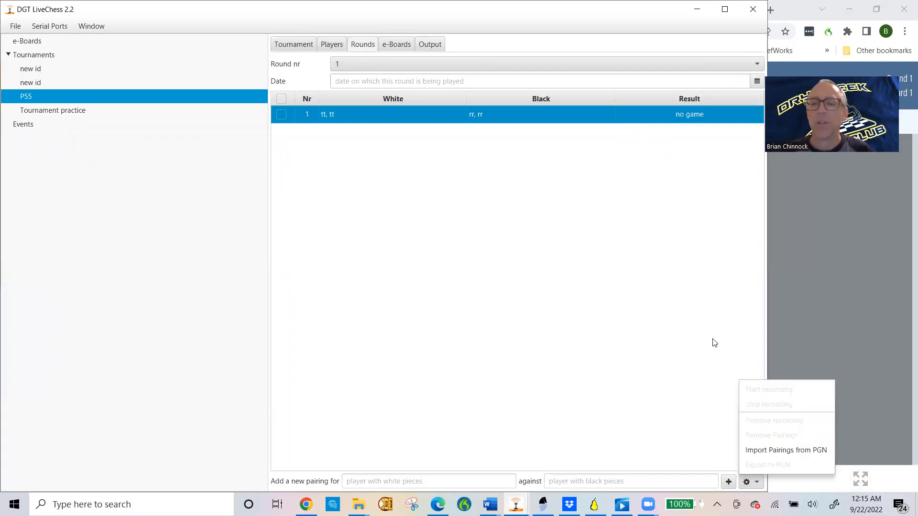
left_click(281, 115)
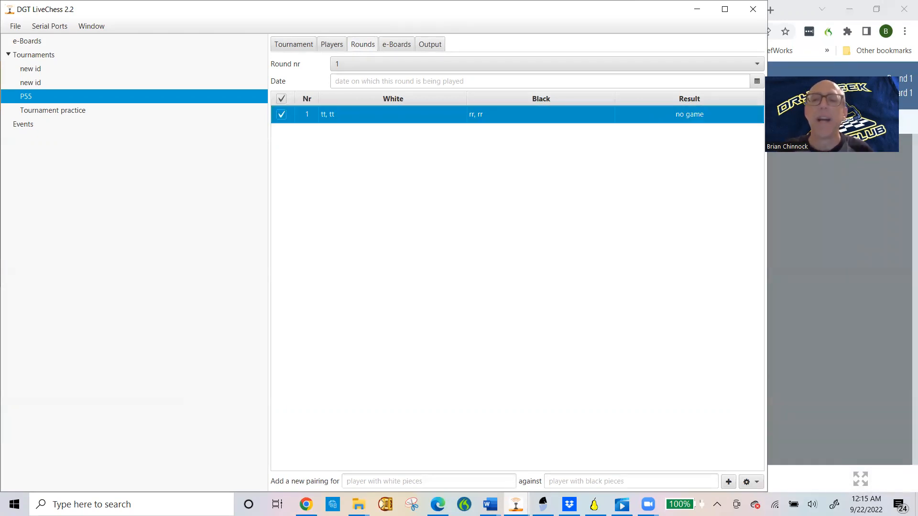
left_click(747, 481)
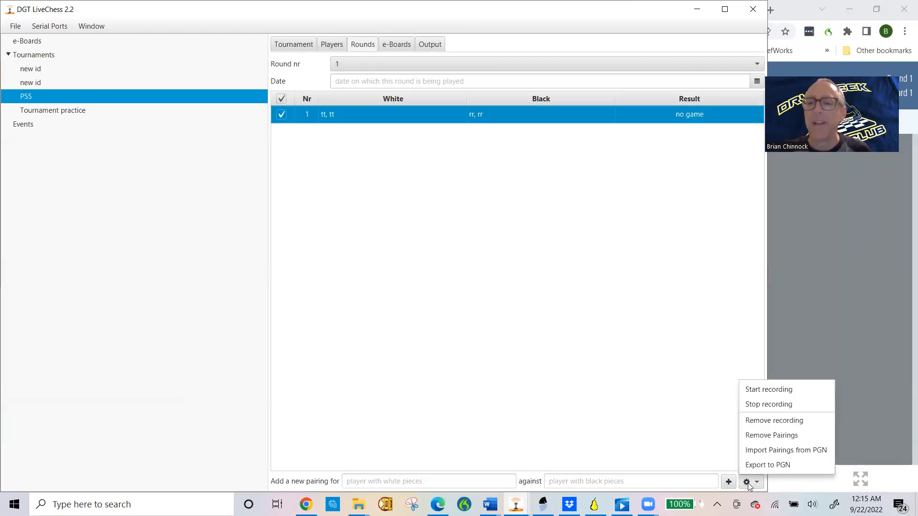
left_click(748, 392)
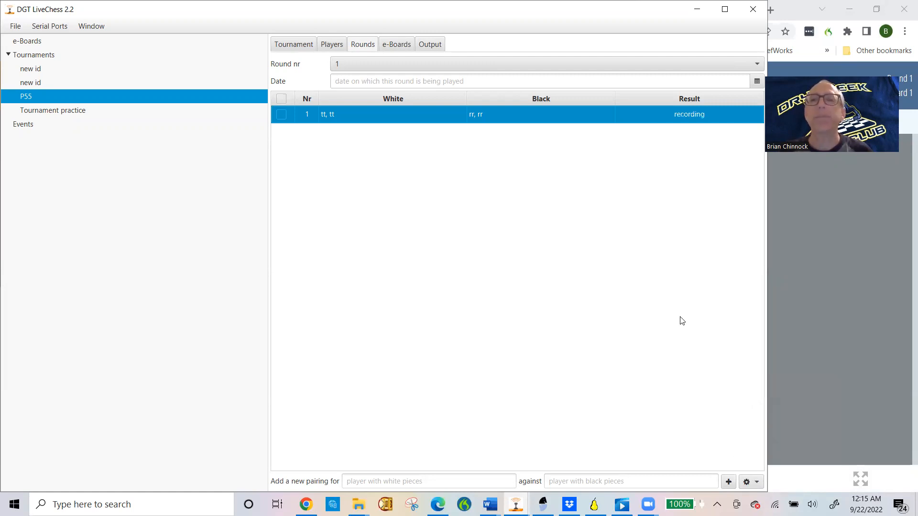
Step: Display the live board position of the e-board assigned to tournament P55
left_click(394, 45)
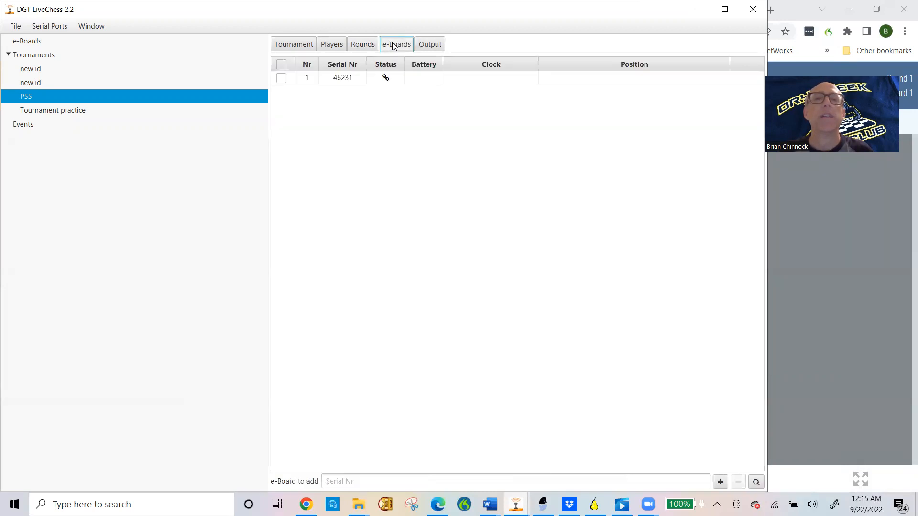
left_click(642, 78)
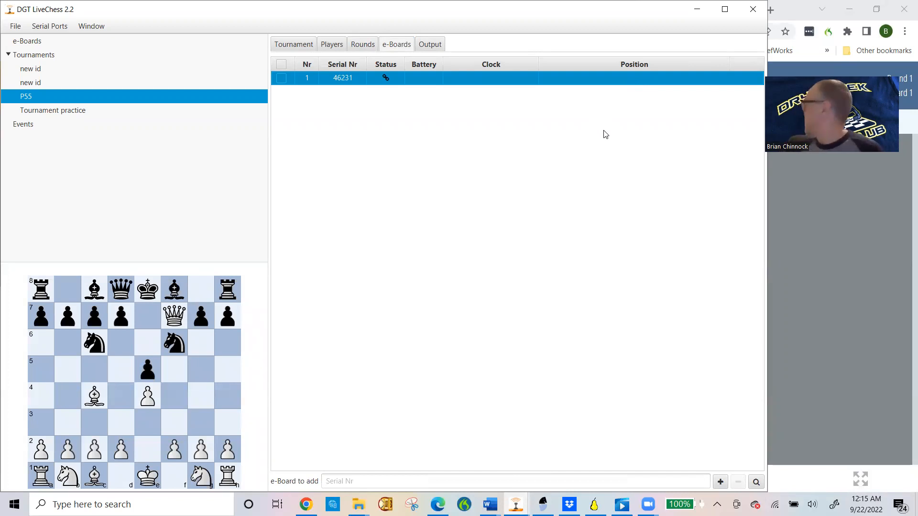
left_click(530, 24)
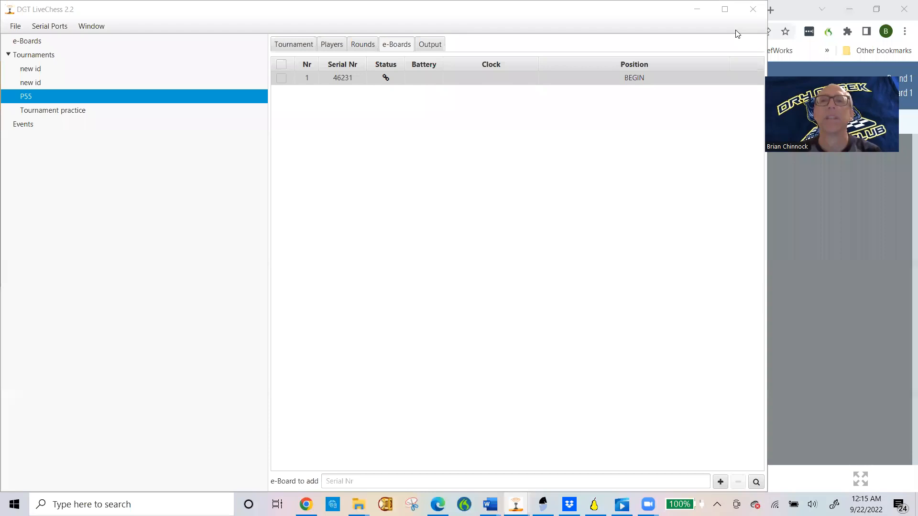
left_click(642, 80)
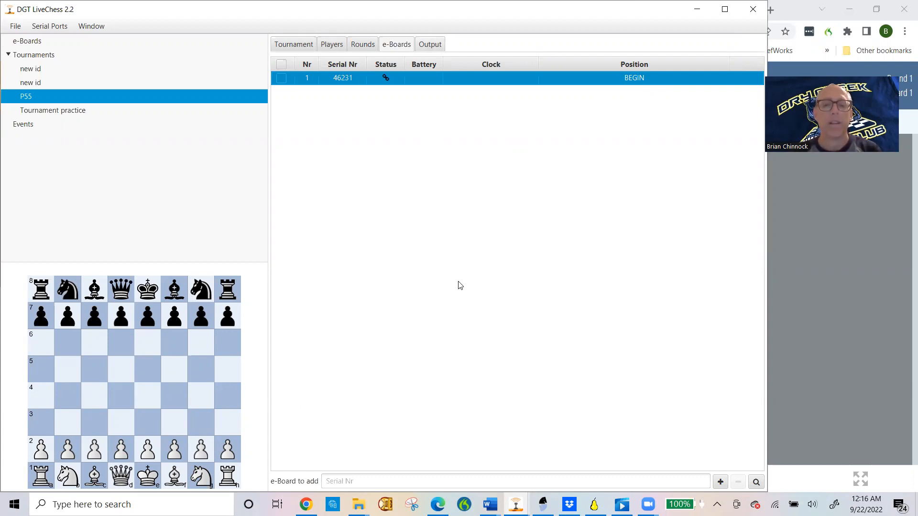
Step: Check the status of the round 1 pairing, and switch to the browser to reload the P55 game viewer
left_click(367, 46)
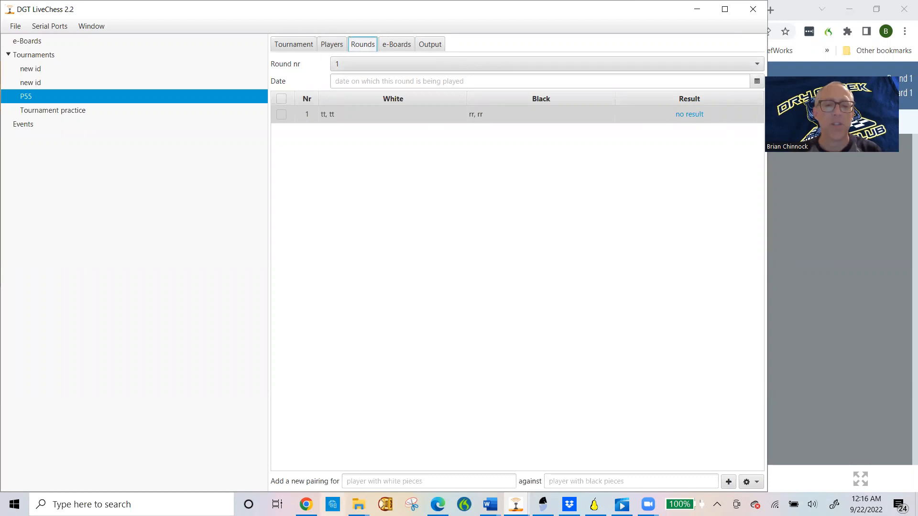
left_click(306, 504)
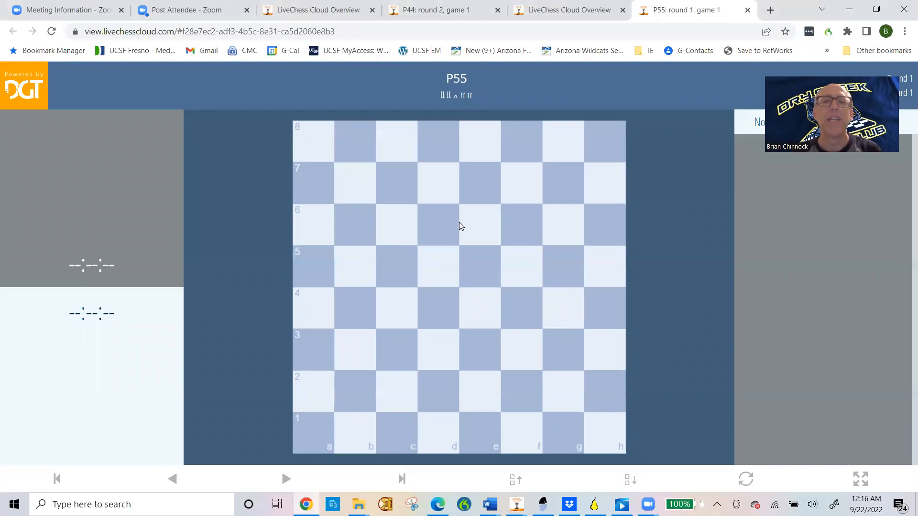
left_click(51, 32)
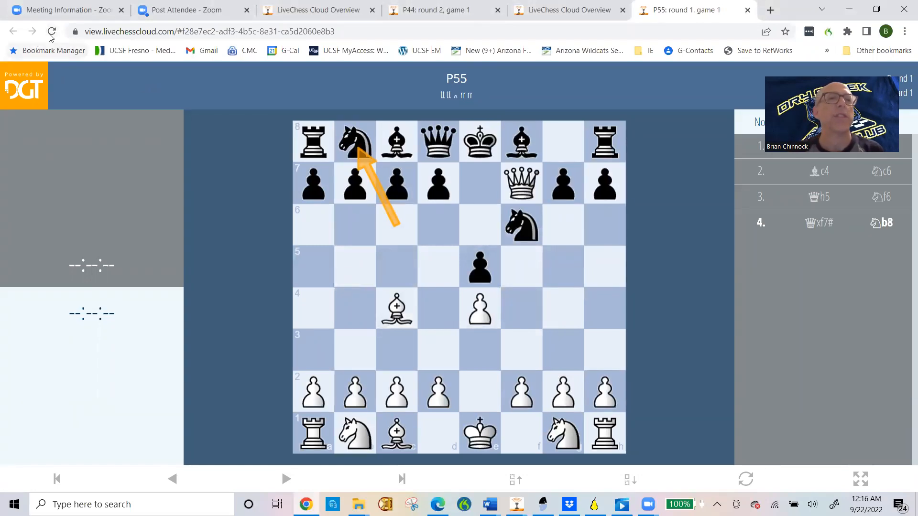
left_click(53, 32)
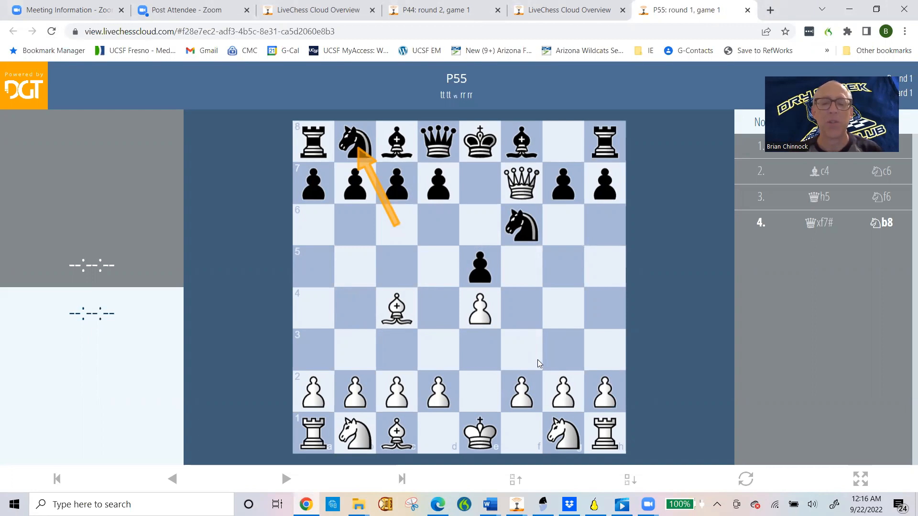
Step: Switch back to DGT LiveChess and check the position of the P55 e-board again
left_click(516, 505)
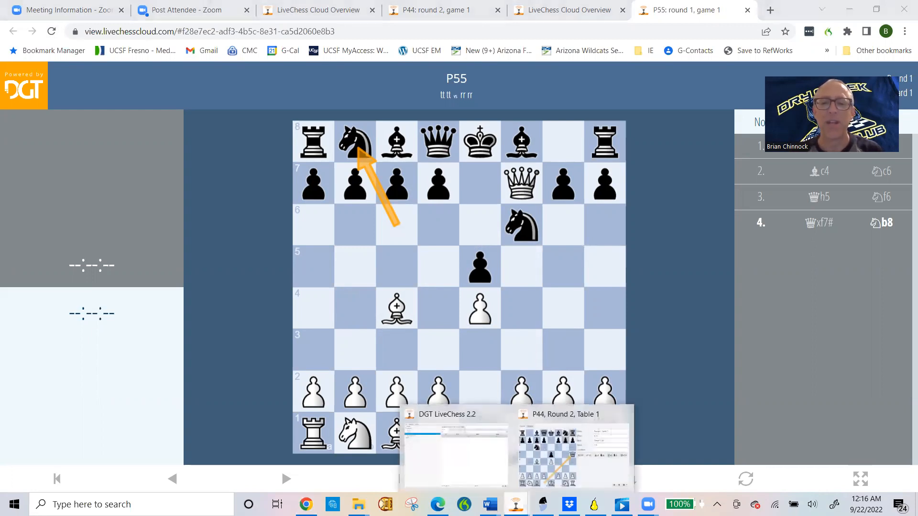
left_click(498, 460)
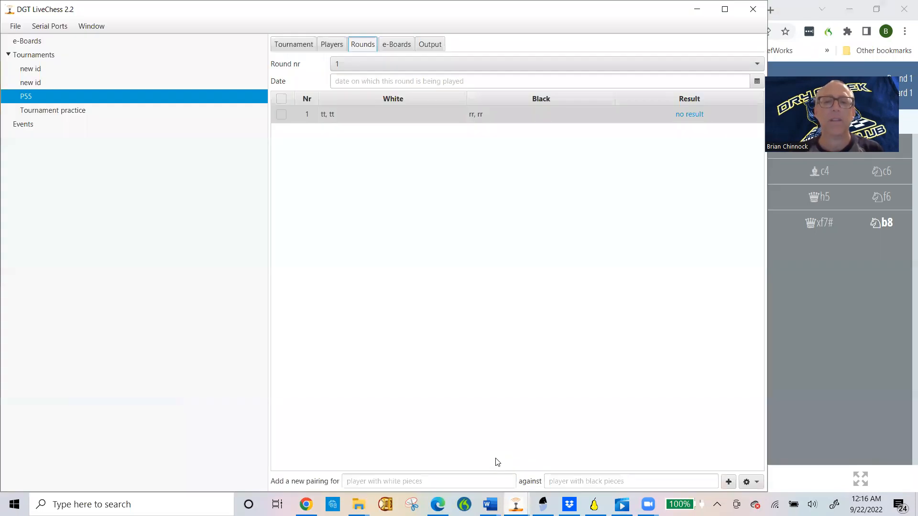
left_click(397, 47)
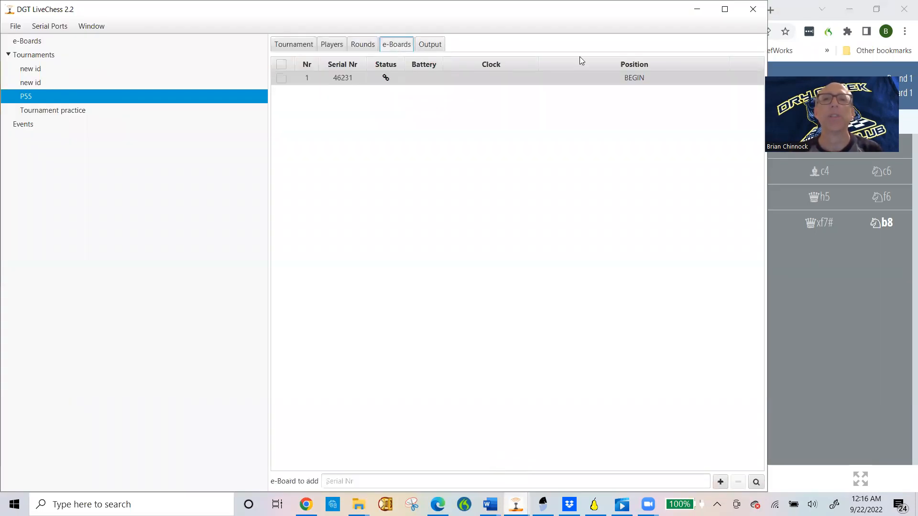
left_click(644, 80)
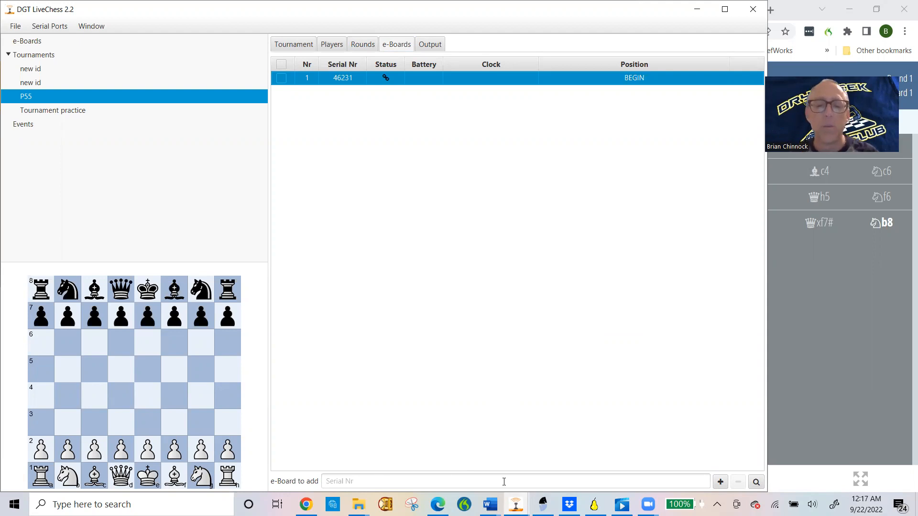
Step: Switch to the browser and reopen the round 1 game of "tt tt" against "rr rr" from the P55 pairing list
left_click(306, 505)
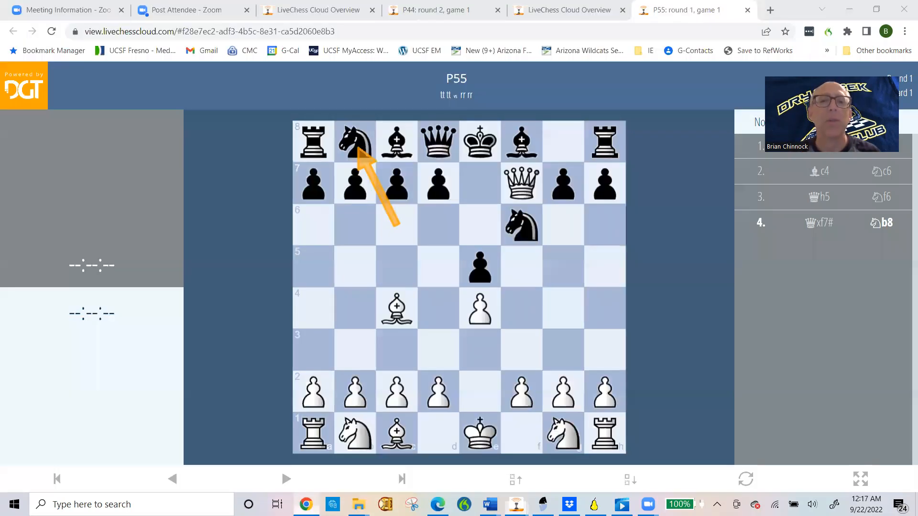
left_click(52, 31)
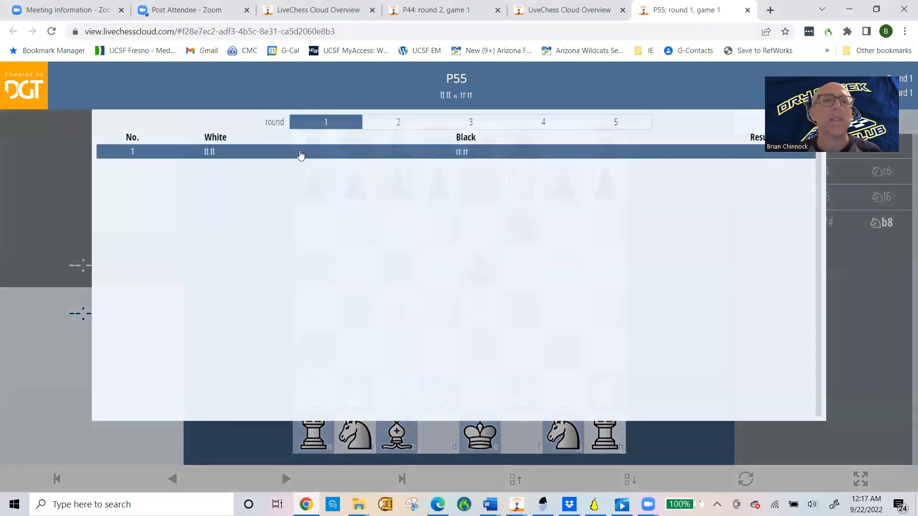
left_click(310, 152)
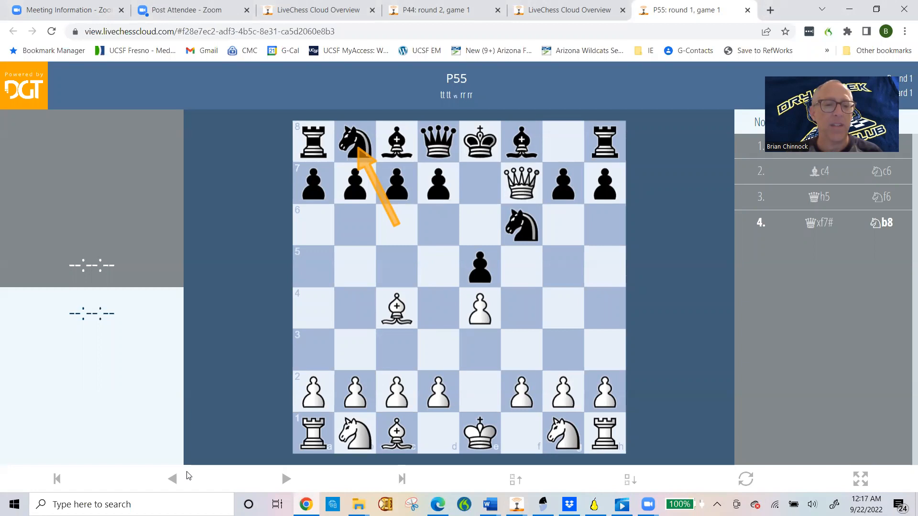
Step: Step back through the moves of the P55 round 1 game in the cloud viewer
left_click(175, 481)
left_click(175, 481)
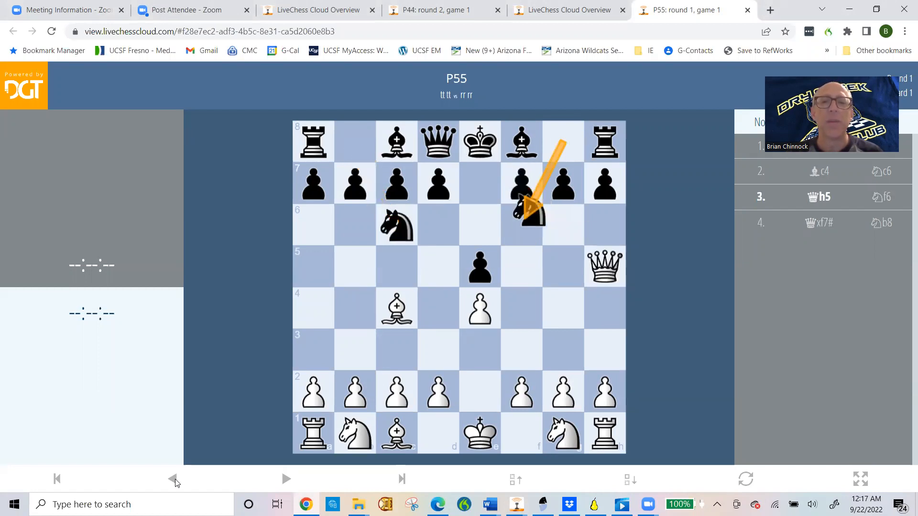
left_click(175, 481)
left_click(175, 481)
left_click(174, 481)
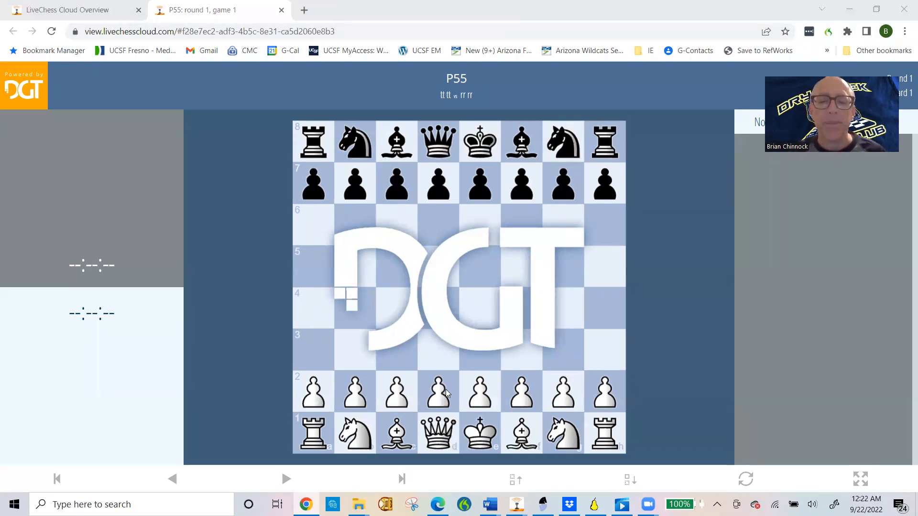
Step: Switch to DGT LiveChess, inspect the recorded moves of P55 round 1, table 1, and show the recording actions available for the pairing
mouse_move(522, 501)
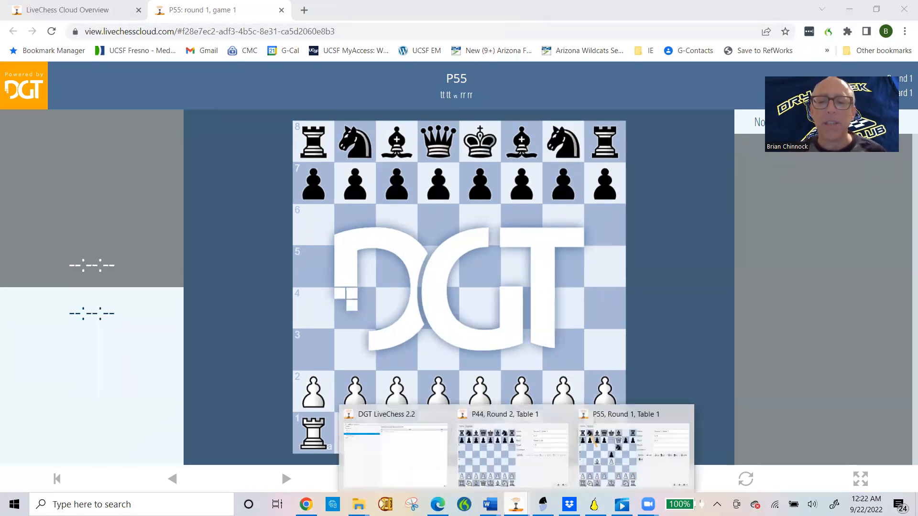
left_click(390, 445)
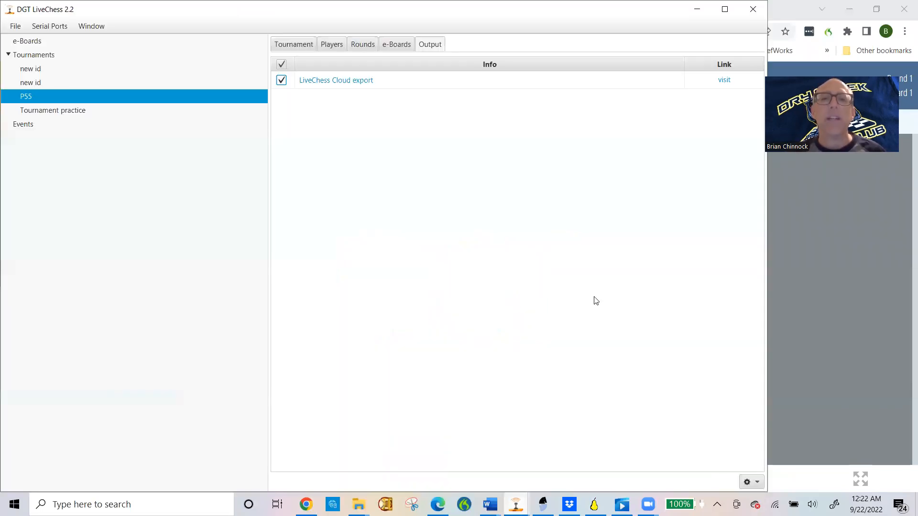
left_click(364, 46)
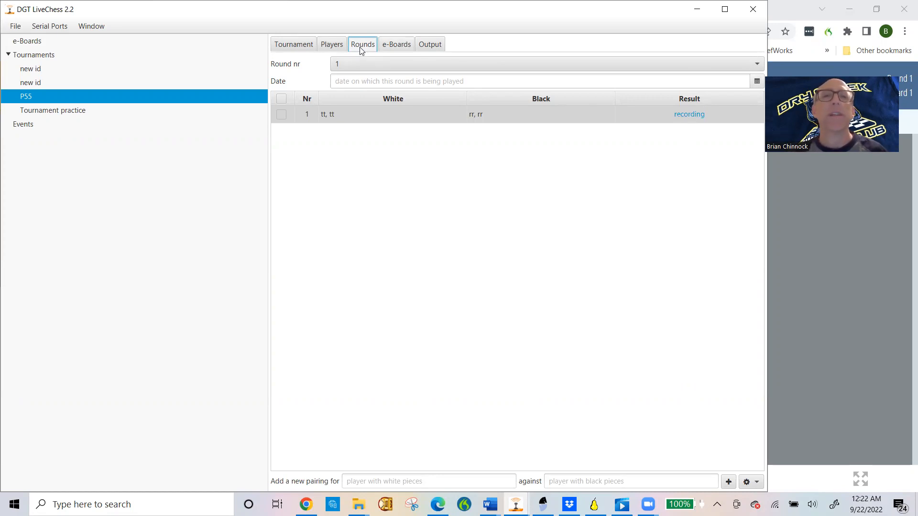
left_click(699, 118)
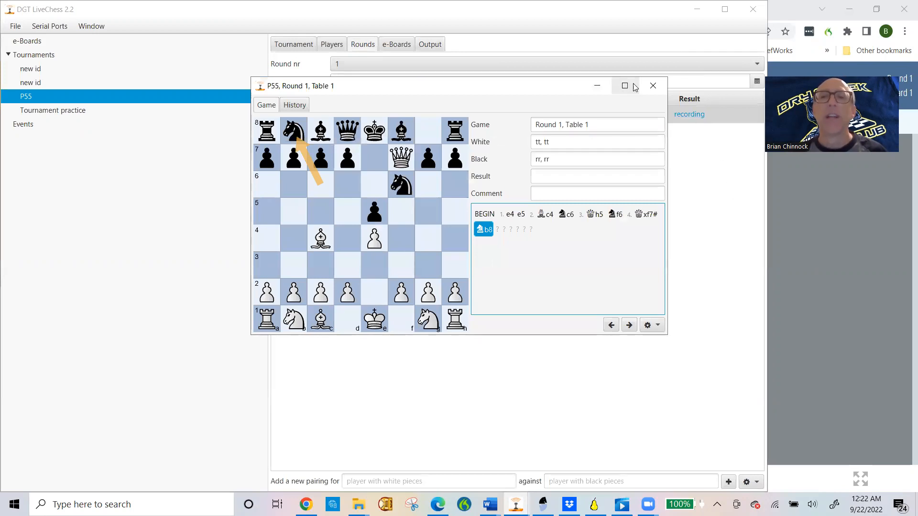
left_click(720, 186)
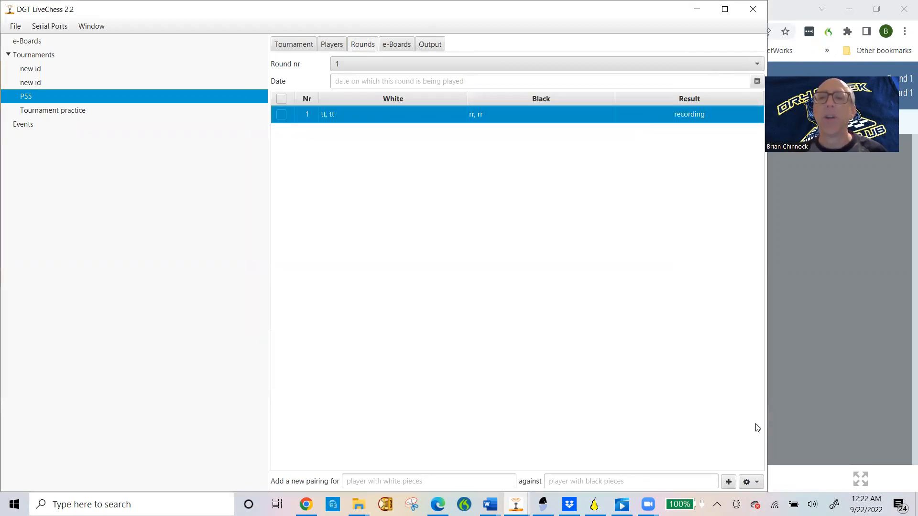
left_click(749, 483)
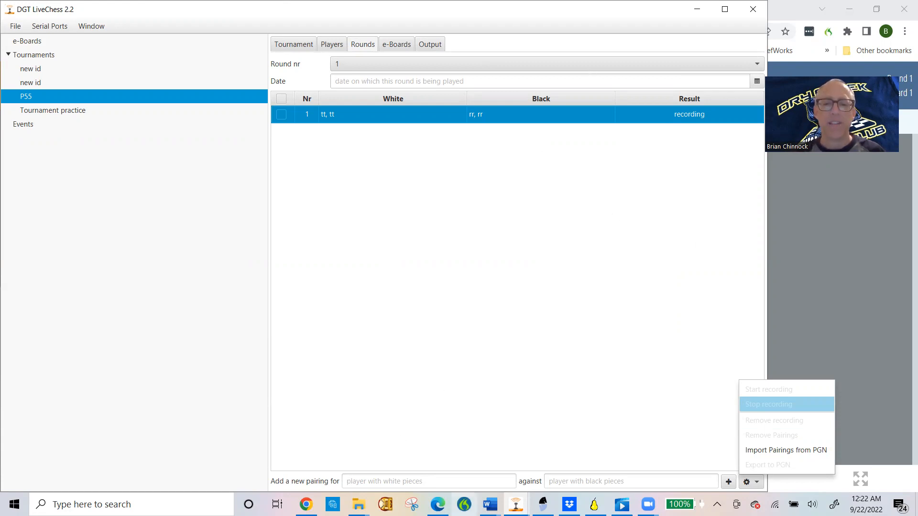
Step: View the live P55 game in the browser and return to the round 1 pairings in DGT LiveChess
left_click(307, 504)
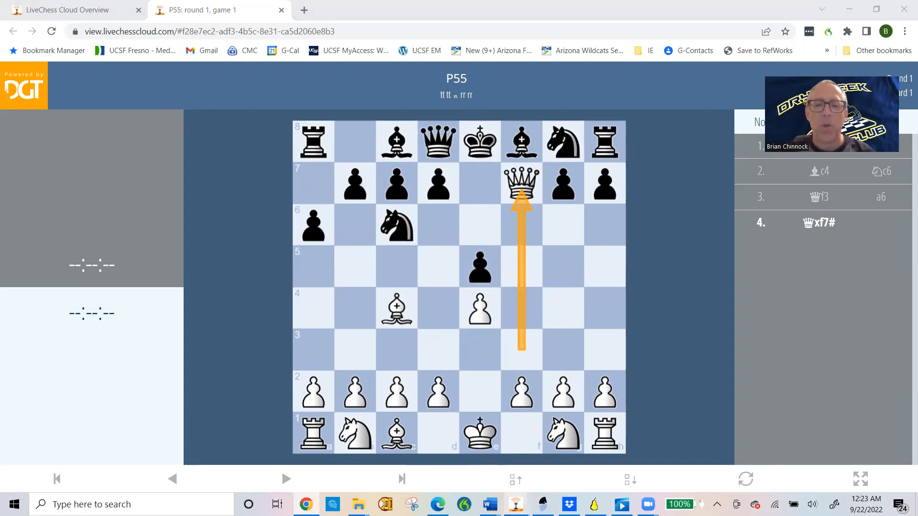
mouse_move(515, 505)
left_click(404, 443)
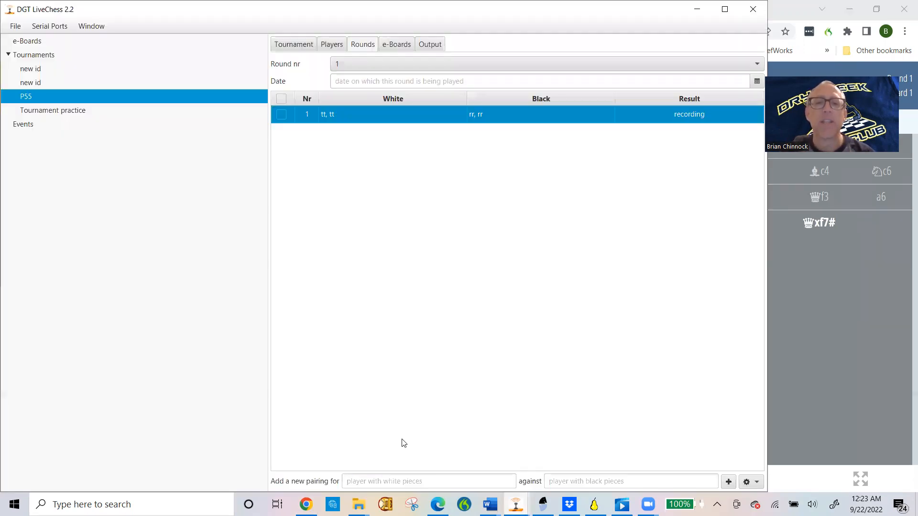
left_click(363, 45)
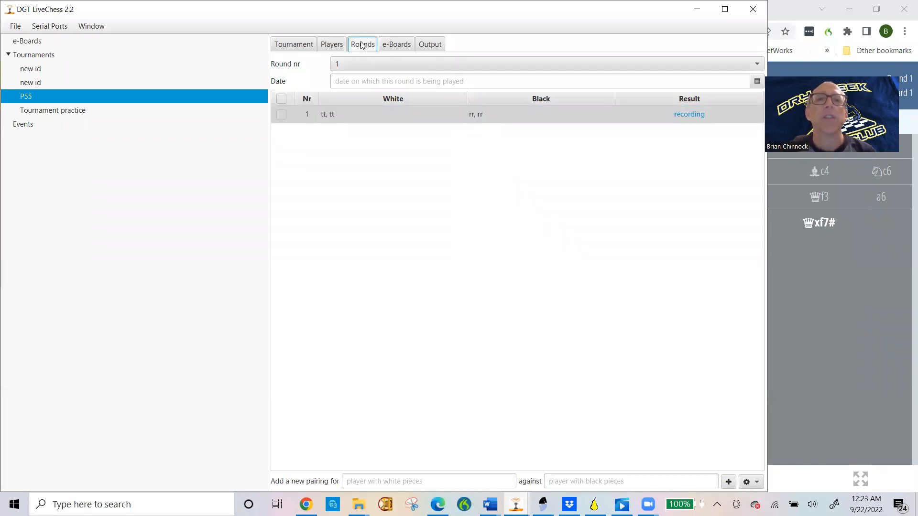
Step: Mark 4. Qxf7# as the last move of the P55 round 1, table 1 game and close the game window
left_click(286, 115)
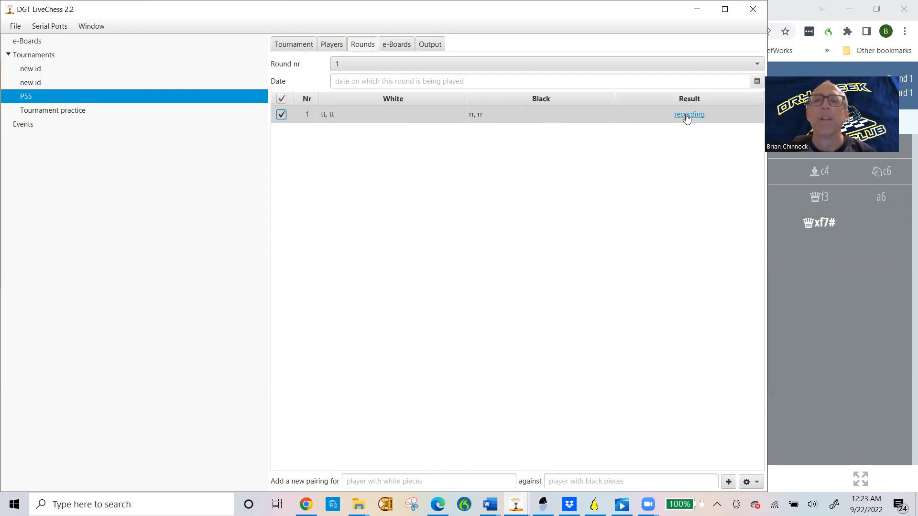
left_click(686, 115)
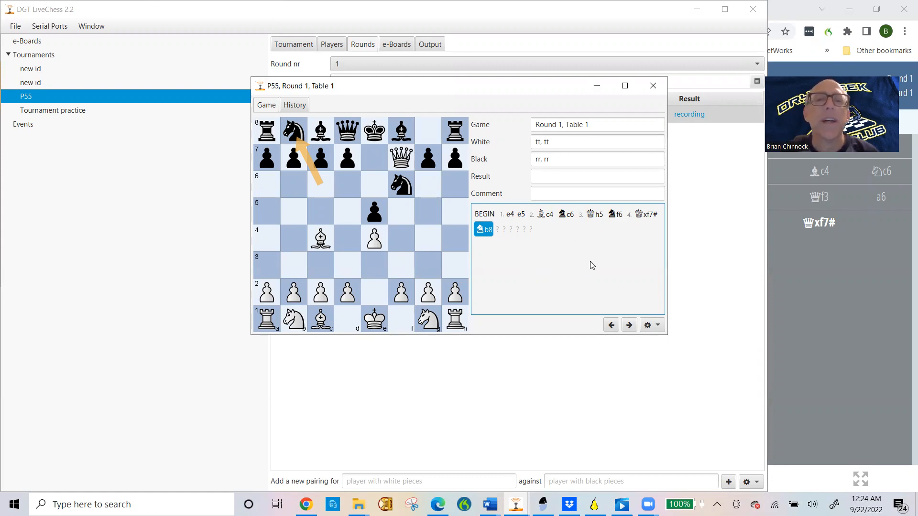
left_click(641, 216)
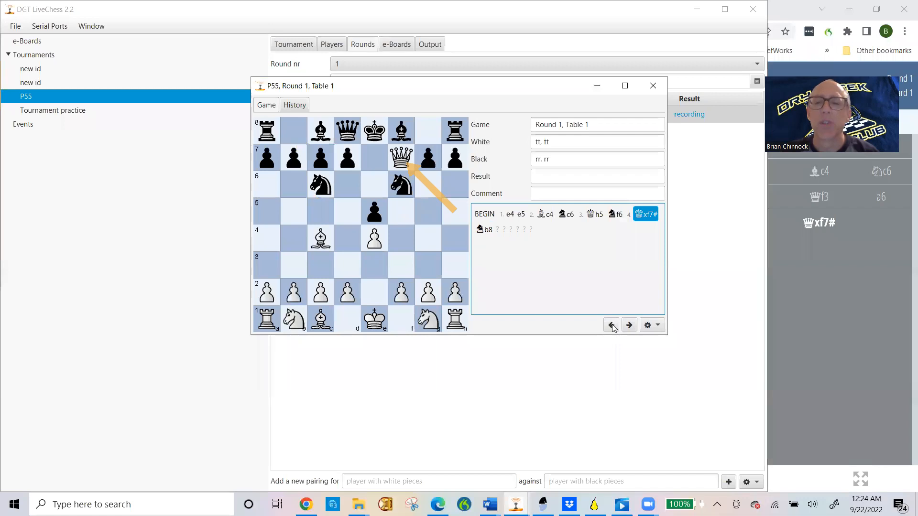
left_click(662, 328)
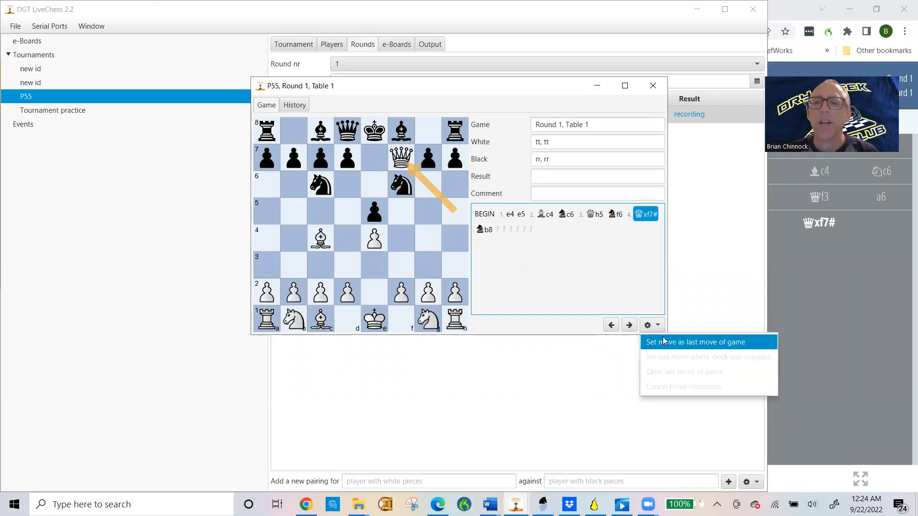
left_click(665, 344)
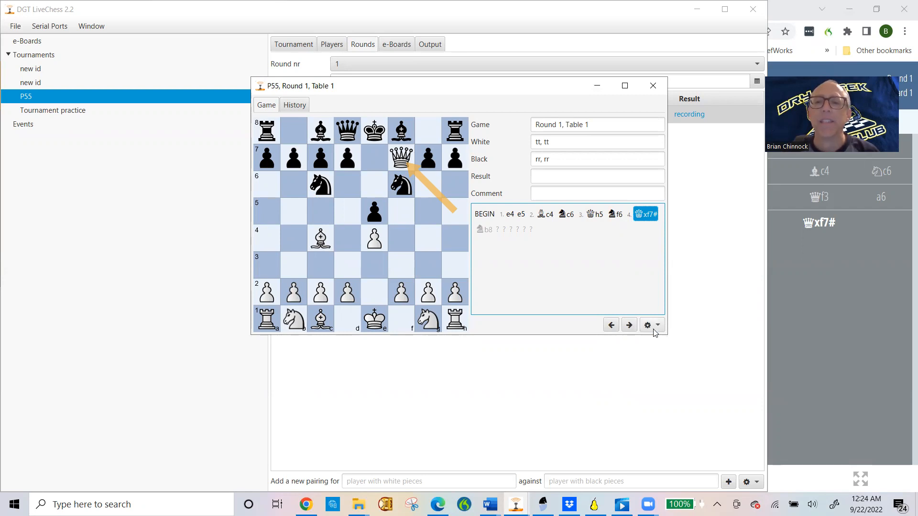
left_click(655, 327)
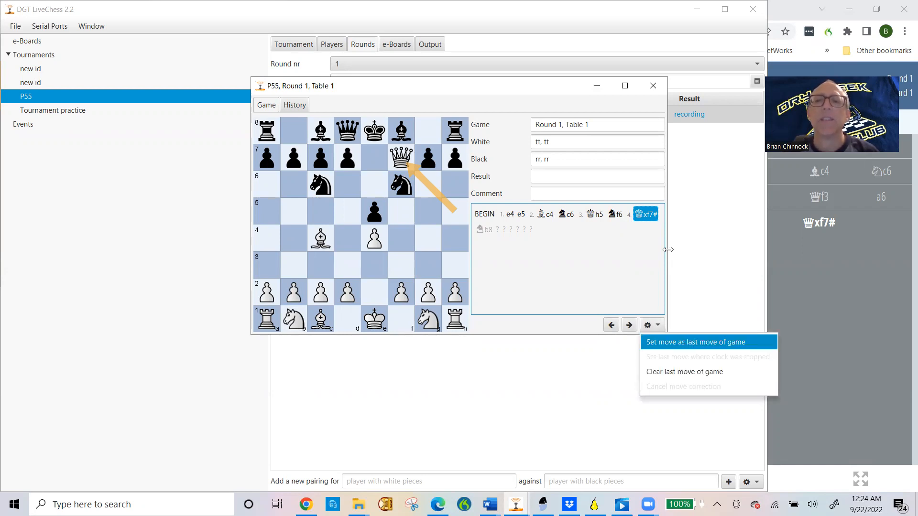
left_click(654, 86)
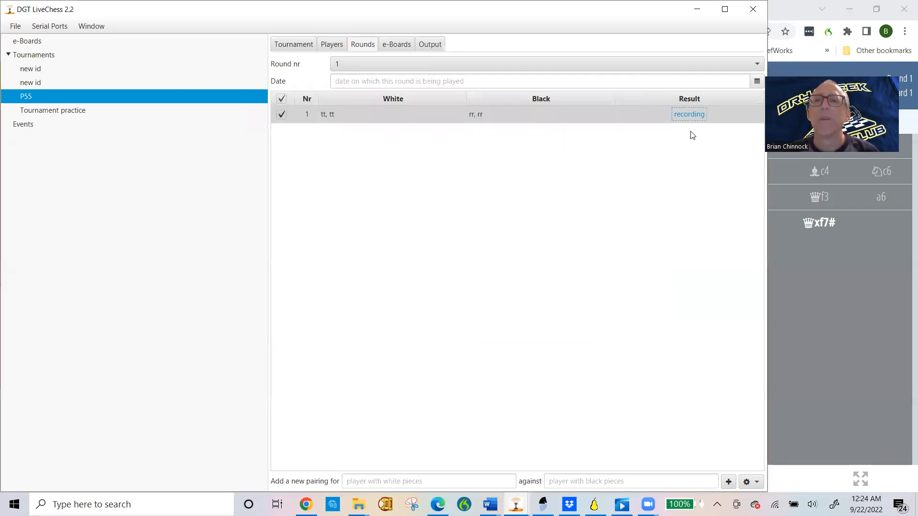
Step: Review the moves of the P55 round 1 game and stop recording its pairing
left_click(693, 114)
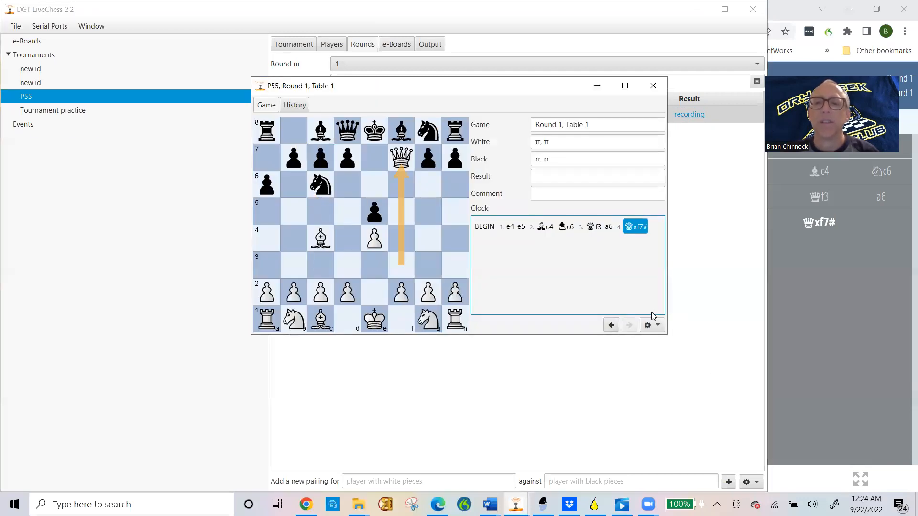
left_click(653, 86)
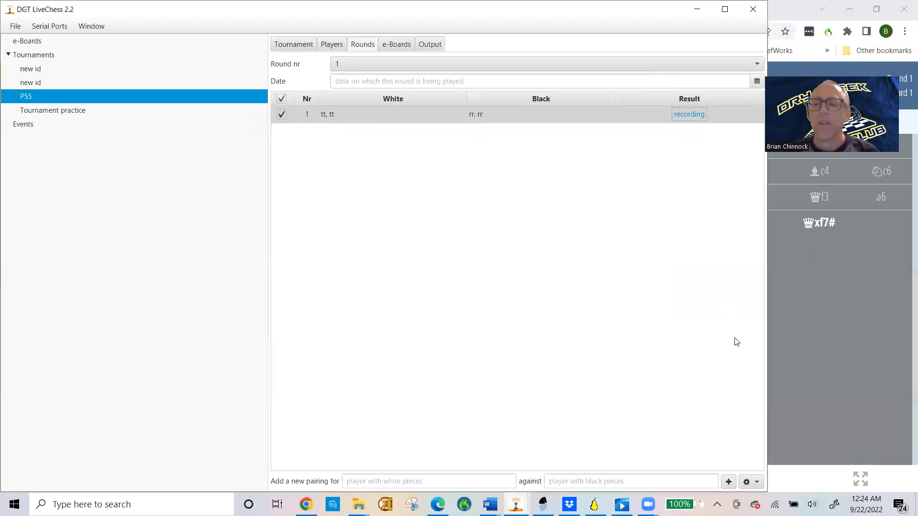
left_click(643, 117)
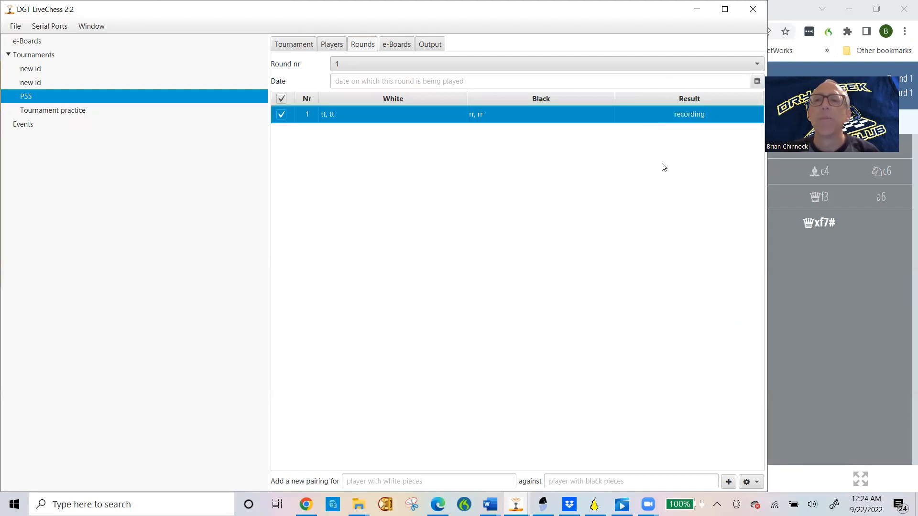
left_click(757, 481)
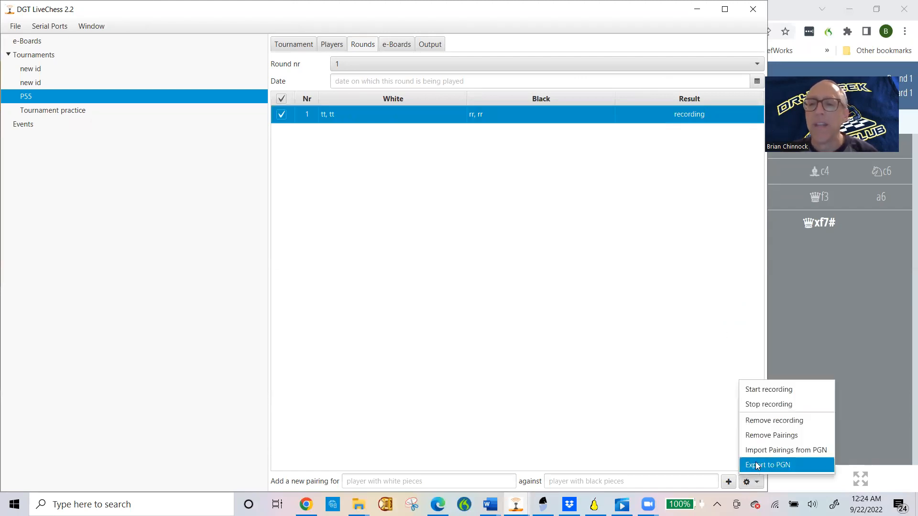
left_click(759, 410)
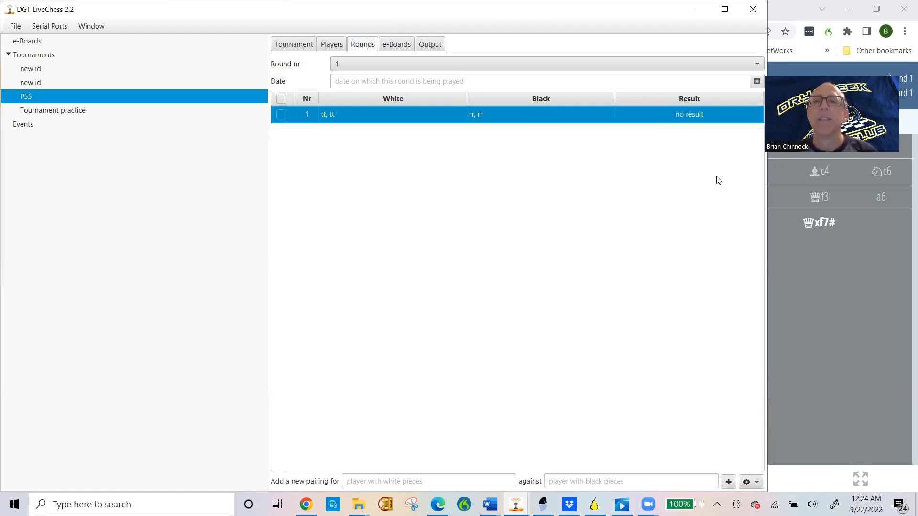
Step: Set the result of the P55 round 1, table 1 game to 1-0 and close the game window
left_click(689, 115)
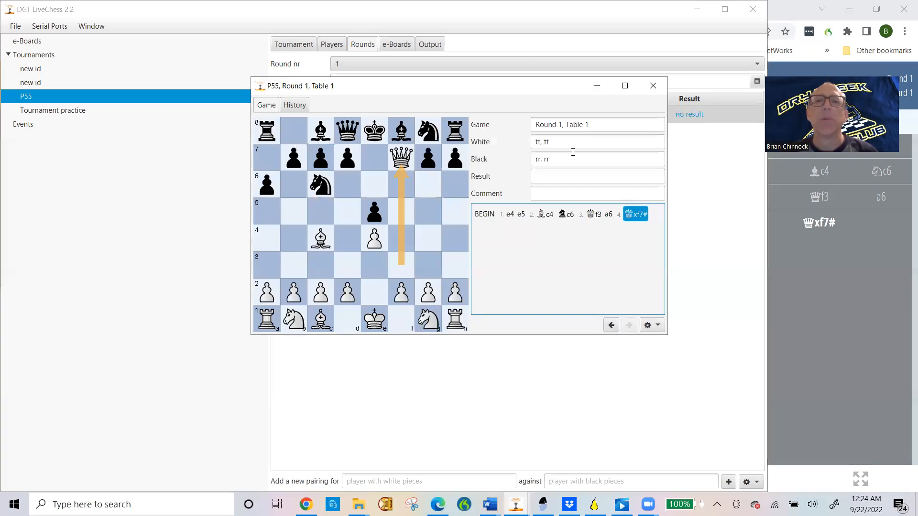
left_click(547, 177)
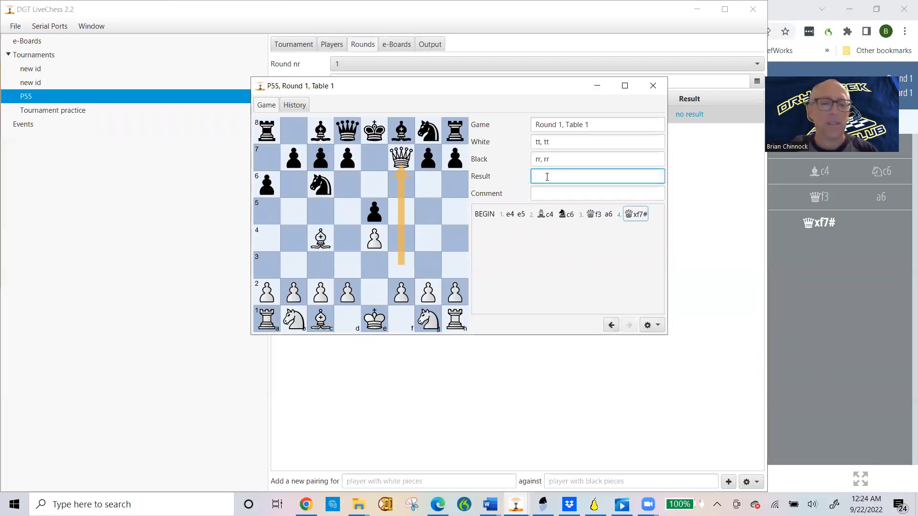
type("1")
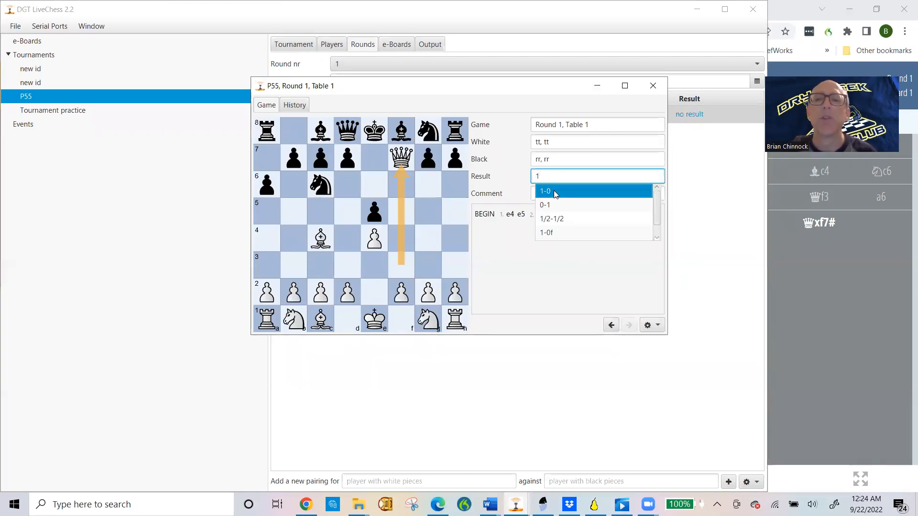
left_click(554, 192)
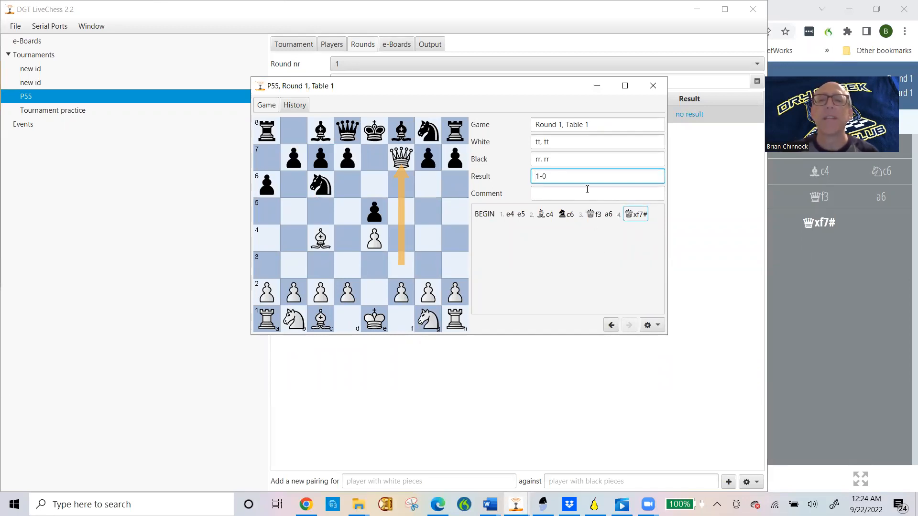
left_click(570, 193)
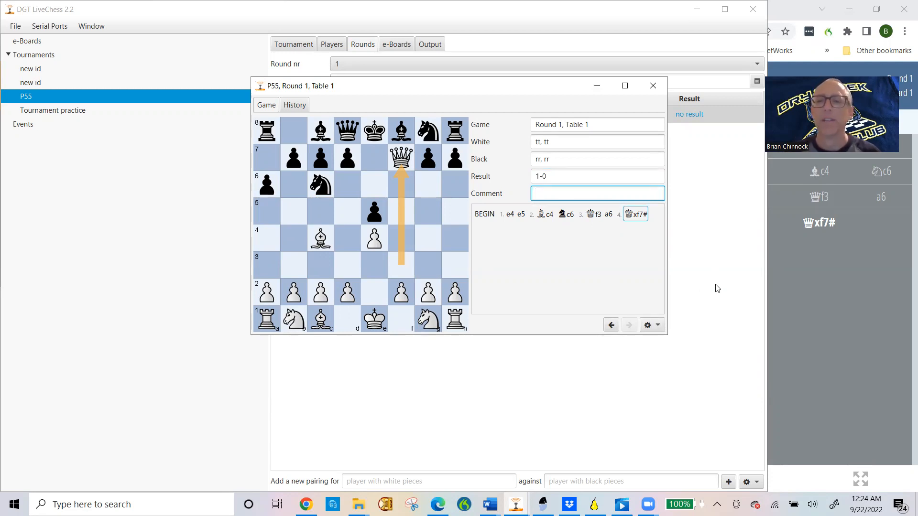
key("Escape")
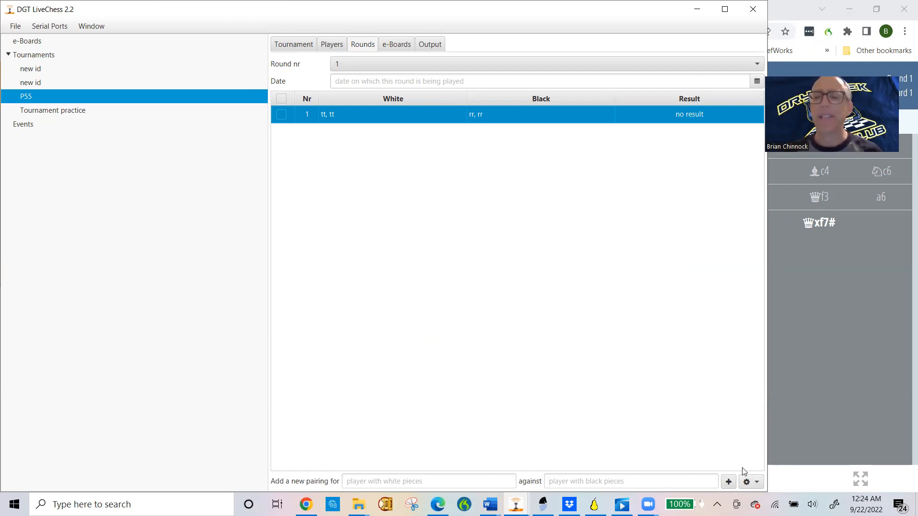
Step: Start exporting the selected round 1 pairing to PGN, and cancel without saving a file
left_click(748, 483)
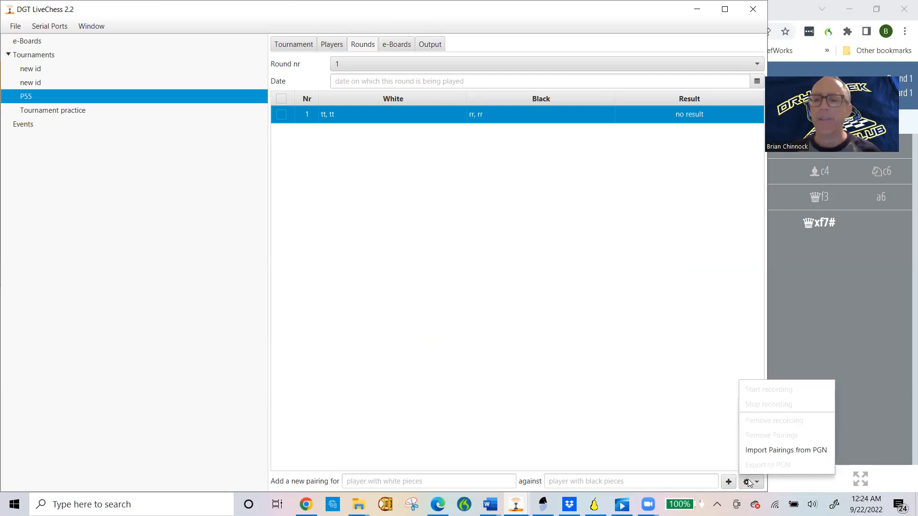
left_click(666, 348)
left_click(280, 114)
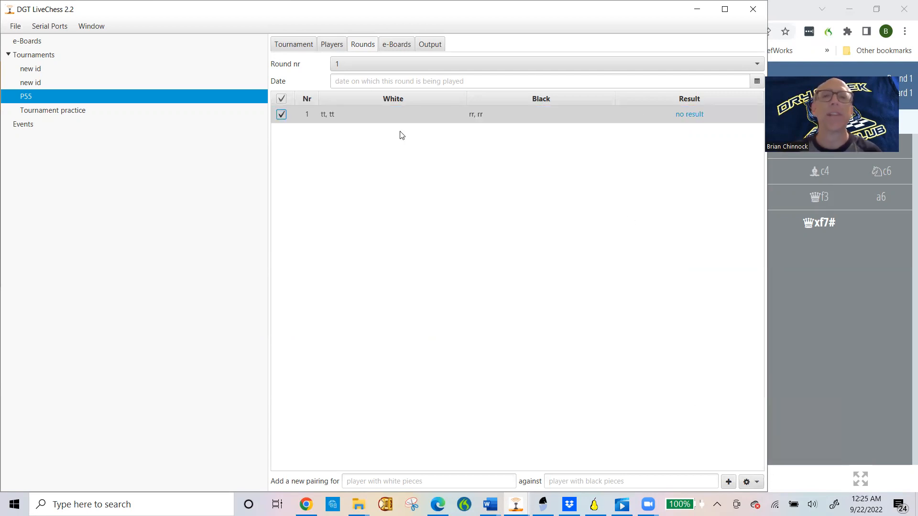
left_click(646, 116)
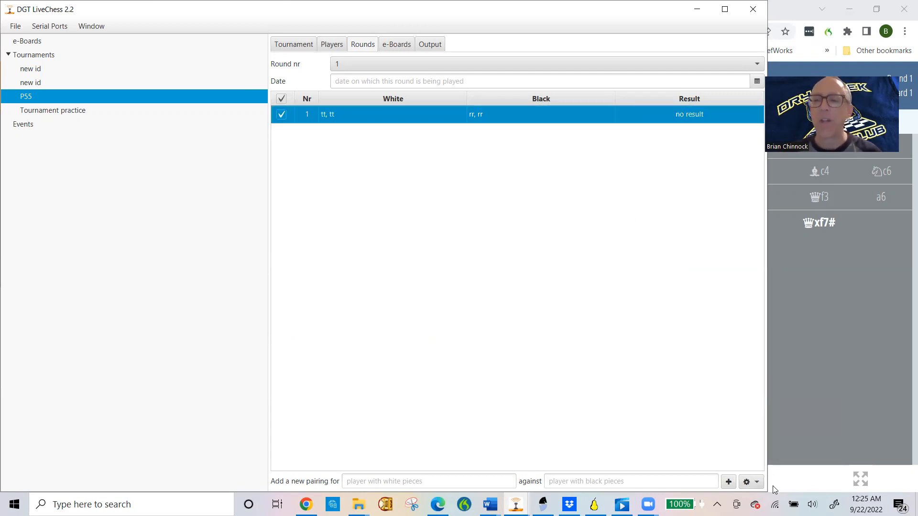
left_click(753, 483)
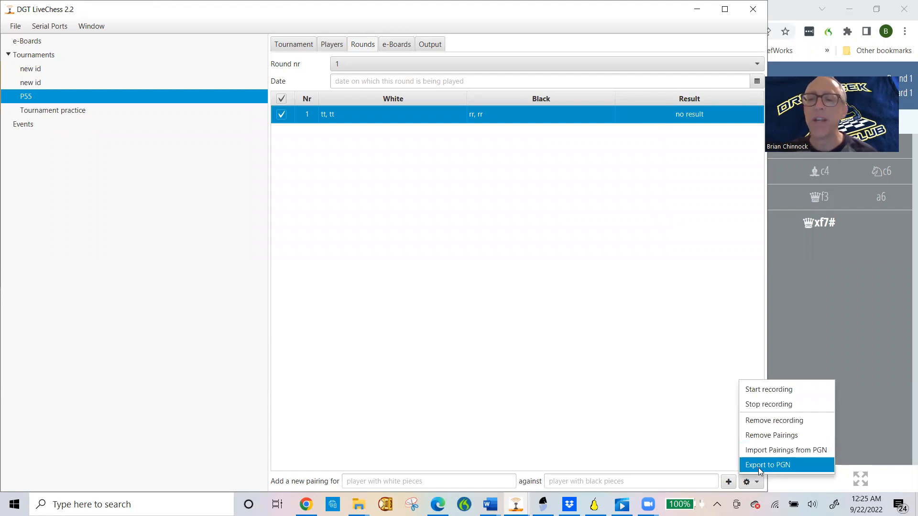
left_click(758, 467)
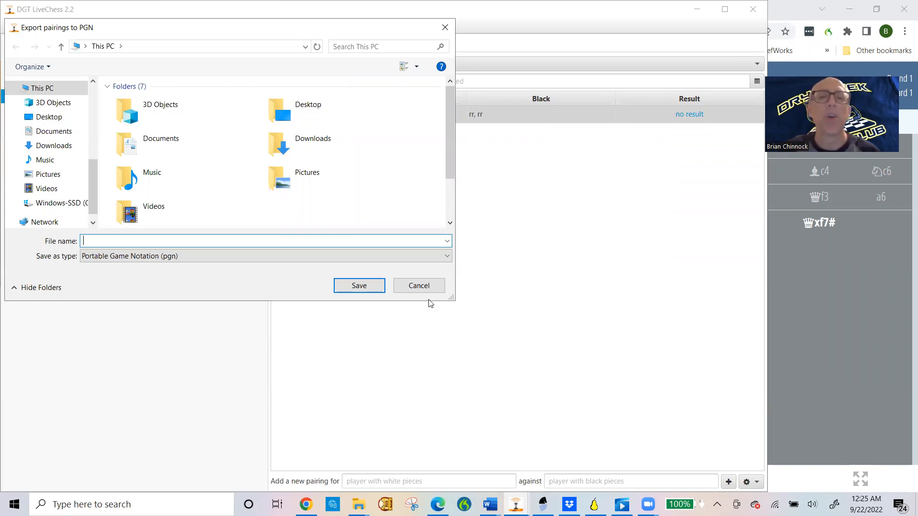
left_click(419, 285)
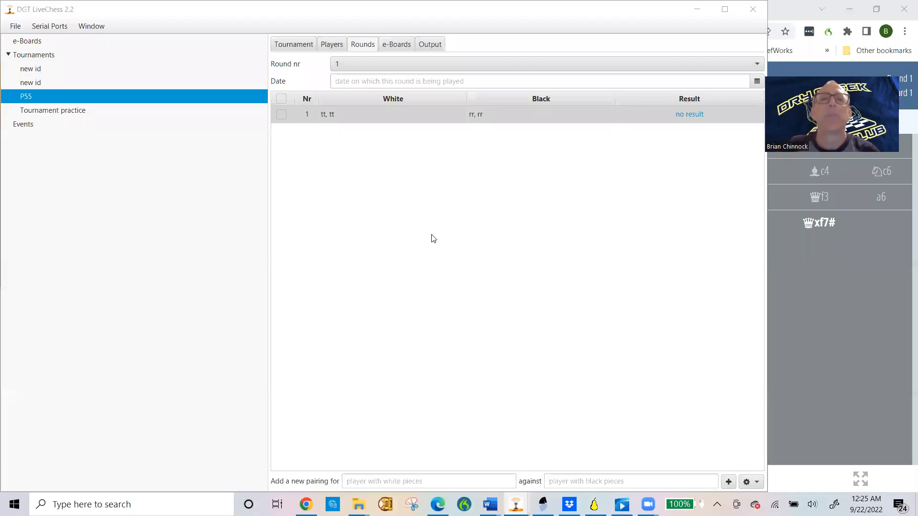
Step: Add a third player to tournament P55 with first name "ww" and last name "ww"
left_click(431, 235)
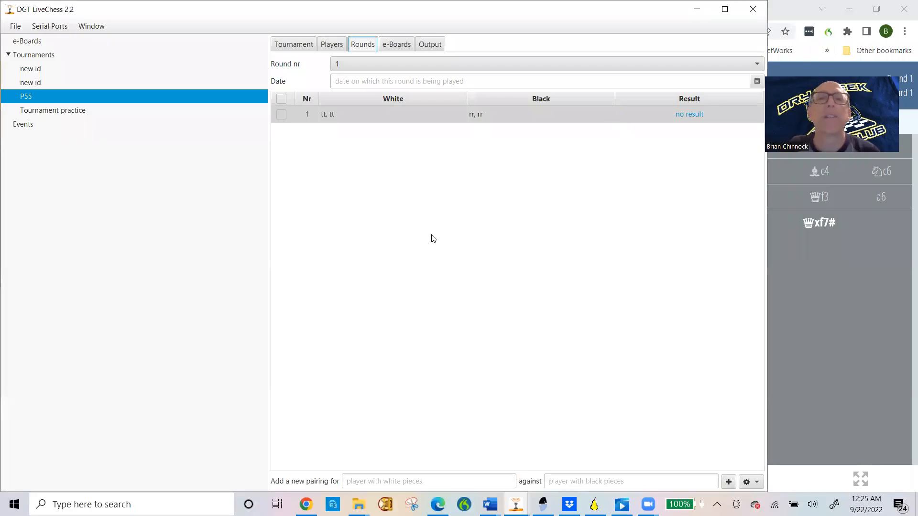
left_click(332, 45)
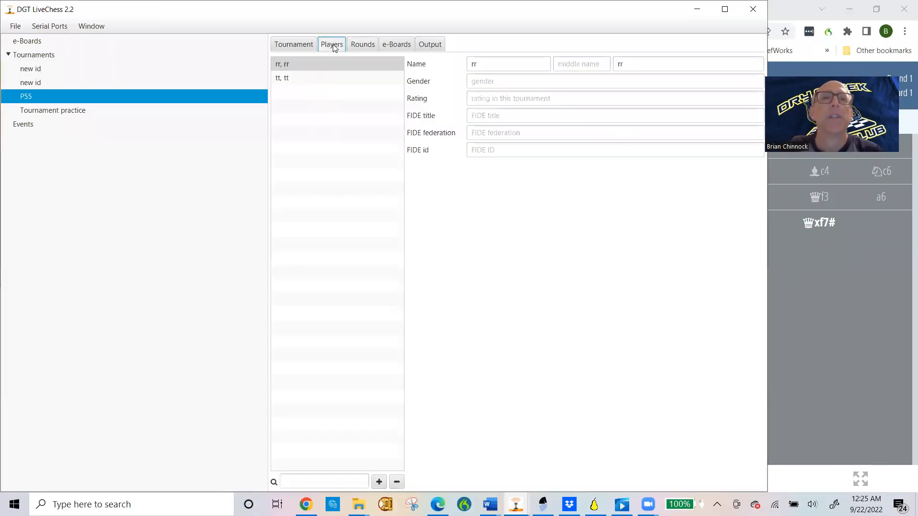
left_click(363, 46)
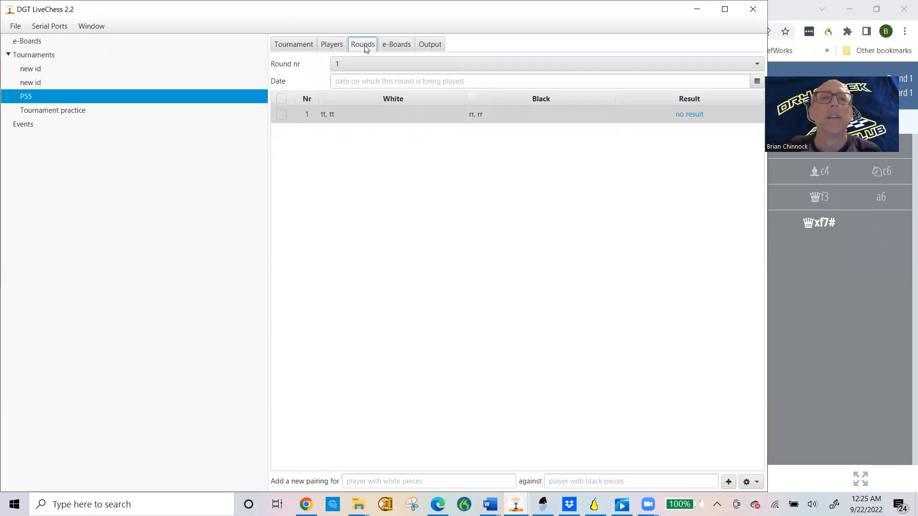
left_click(335, 48)
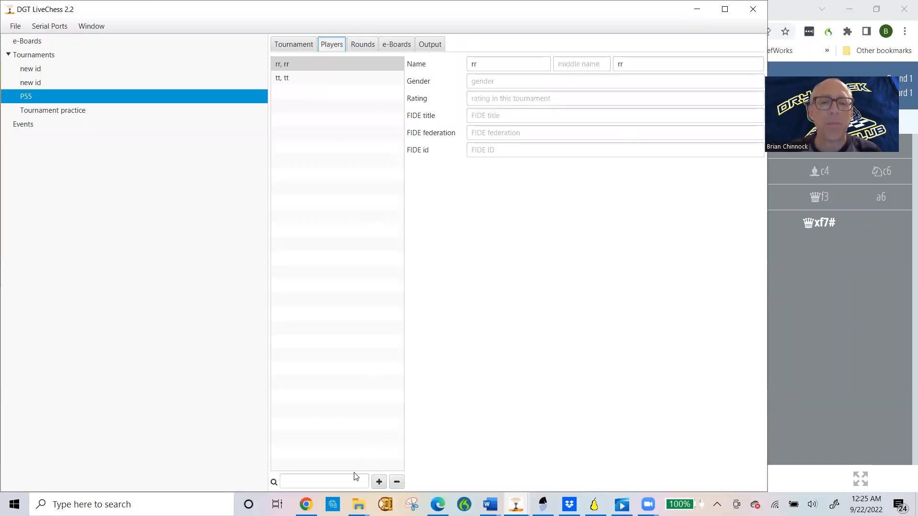
left_click(311, 482)
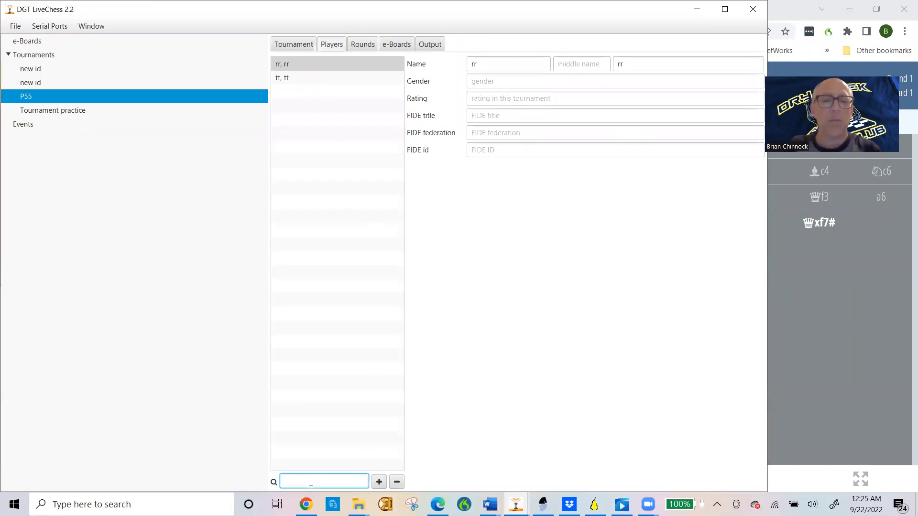
left_click(379, 483)
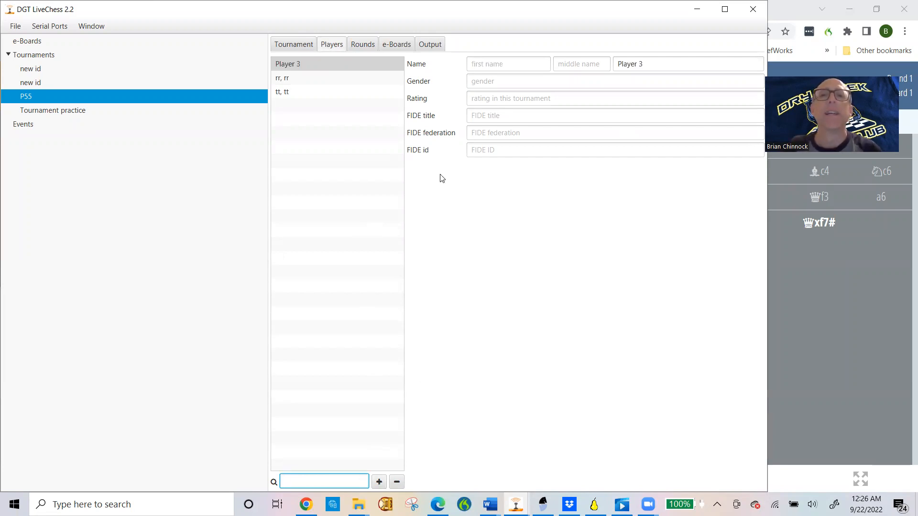
left_click(483, 66)
type("ww")
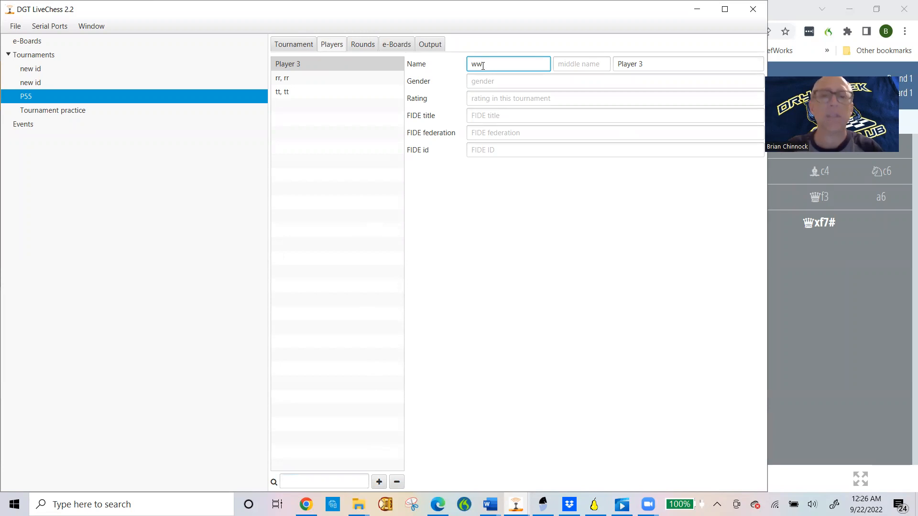
key("Tab")
type("ww")
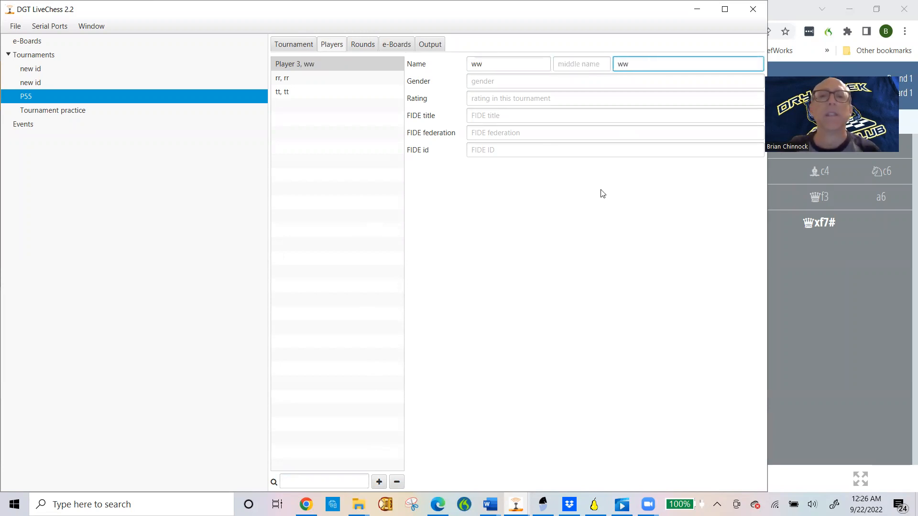
left_click(490, 256)
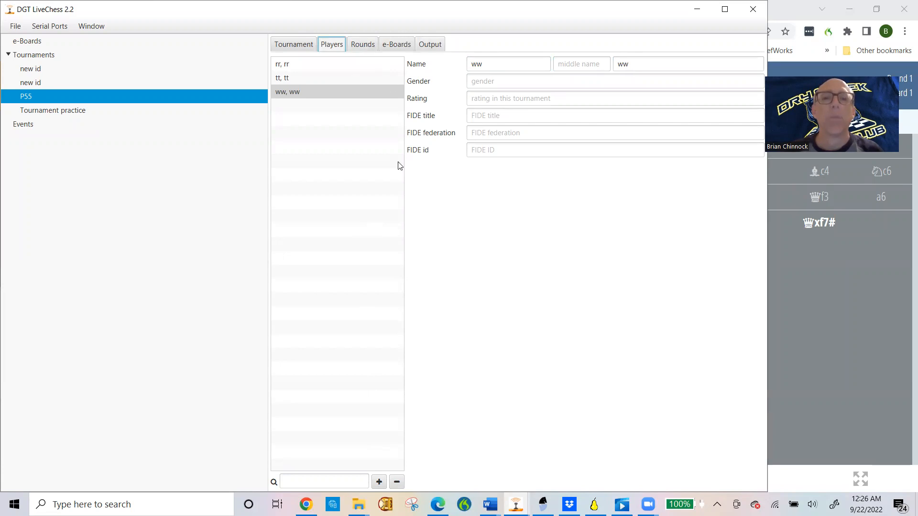
Step: Add a round 2 pairing to tournament P55 with ww, ww as White against tt, tt as Black
left_click(359, 41)
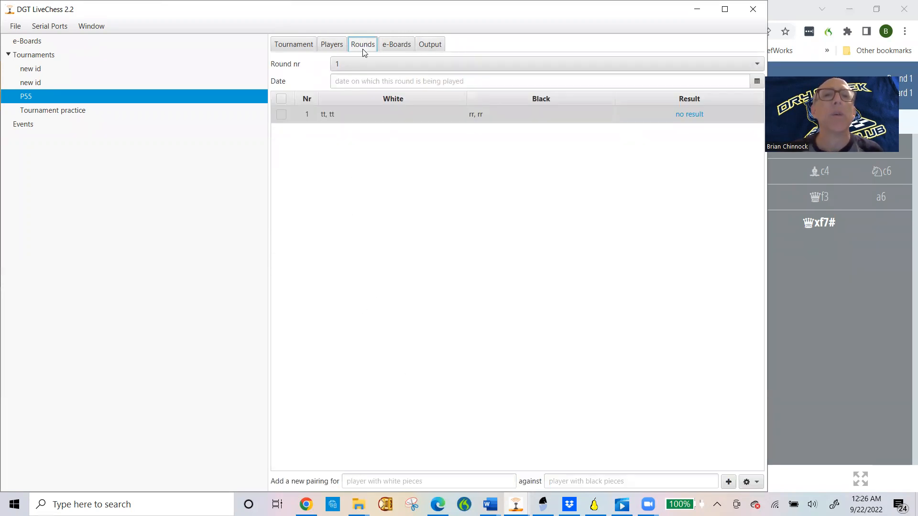
left_click(360, 62)
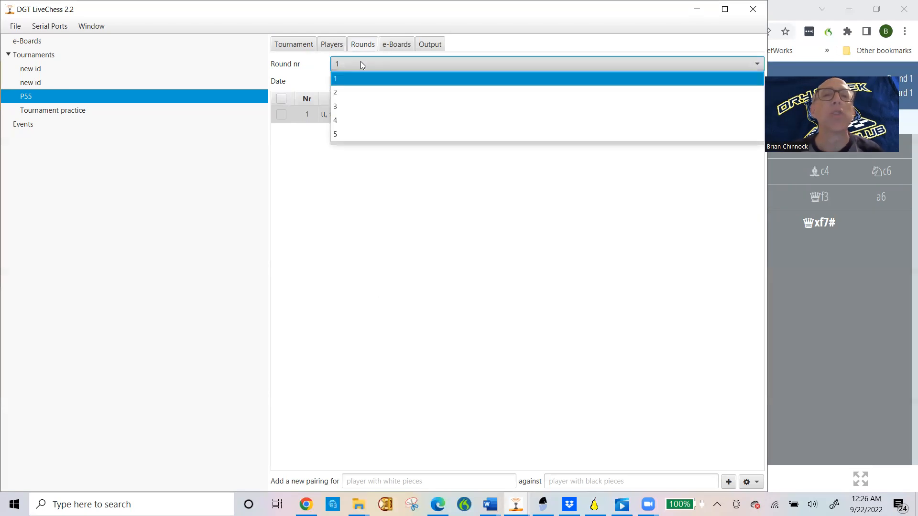
left_click(361, 93)
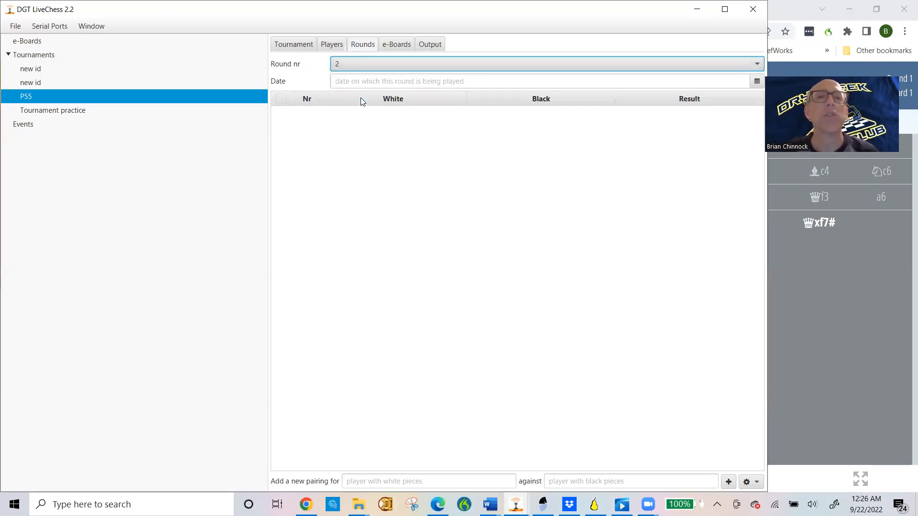
left_click(391, 483)
type("w")
left_click(373, 438)
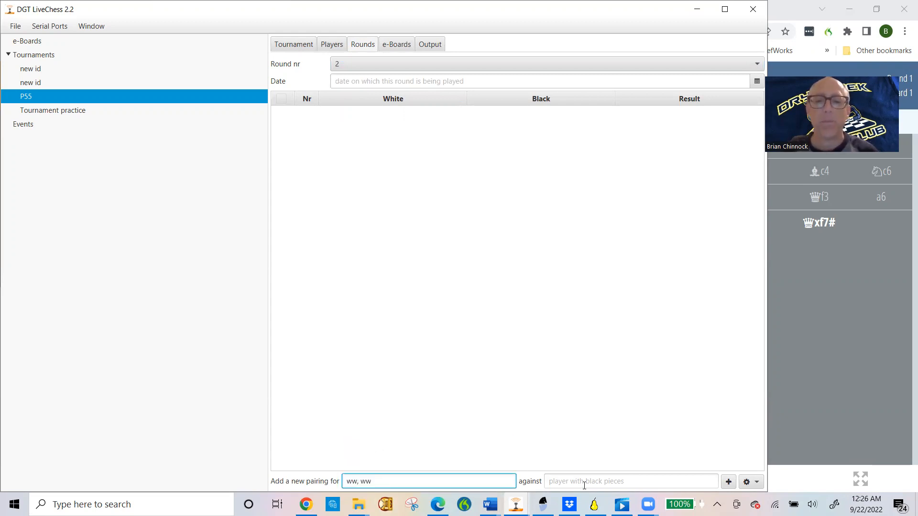
left_click(584, 486)
type("t")
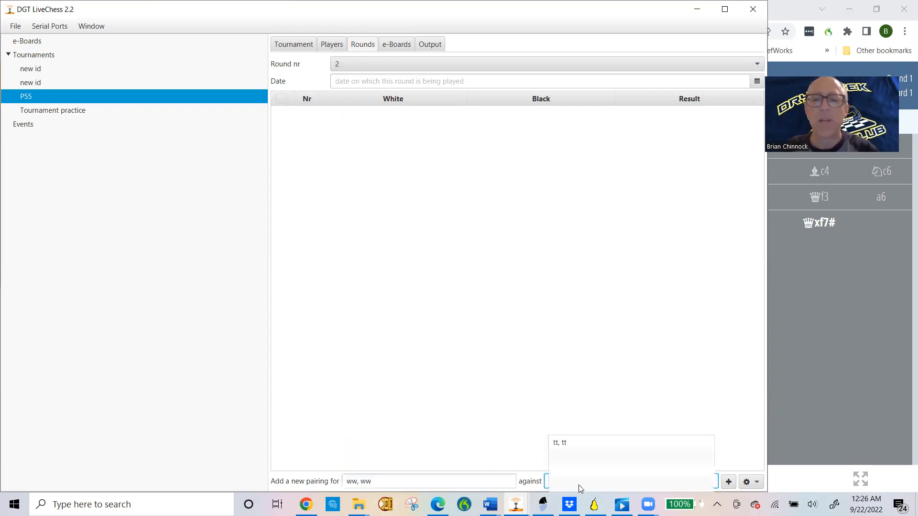
left_click(570, 447)
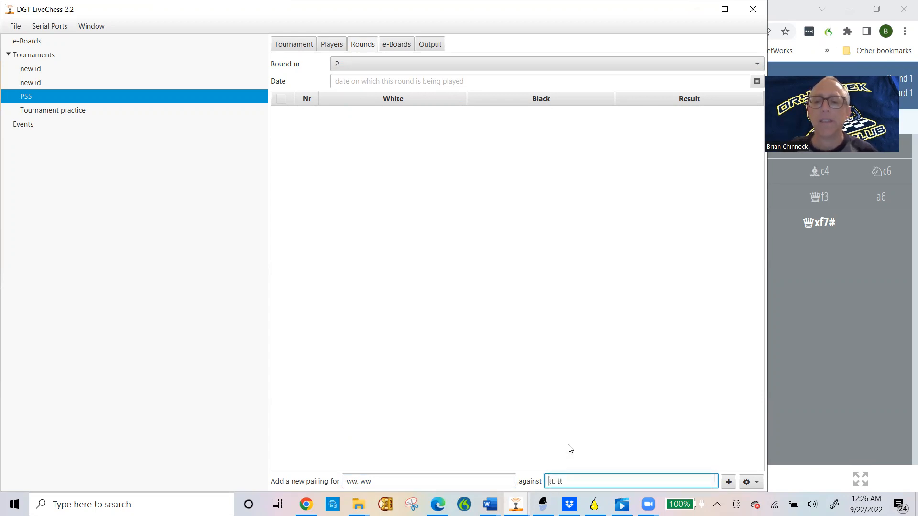
left_click(728, 483)
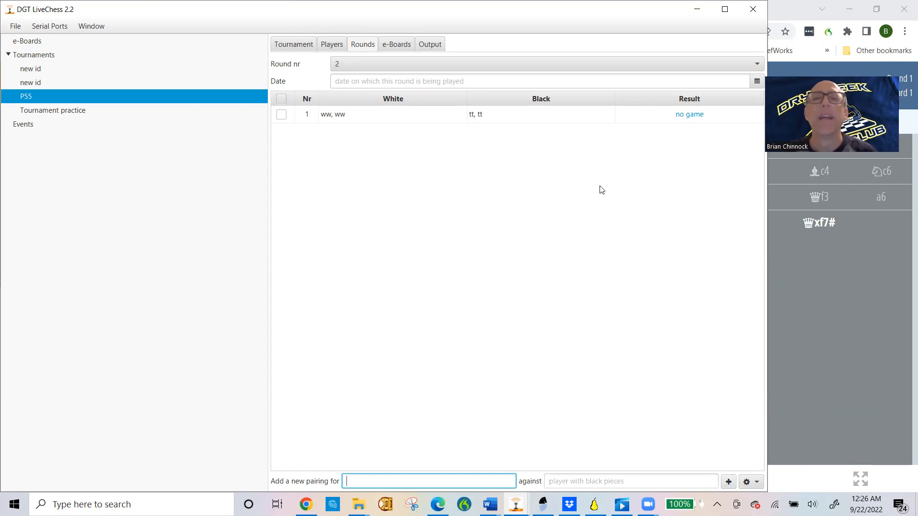
Step: Check the e-board's position and the cloud output of P55, and start recording the round 2 pairing
left_click(392, 45)
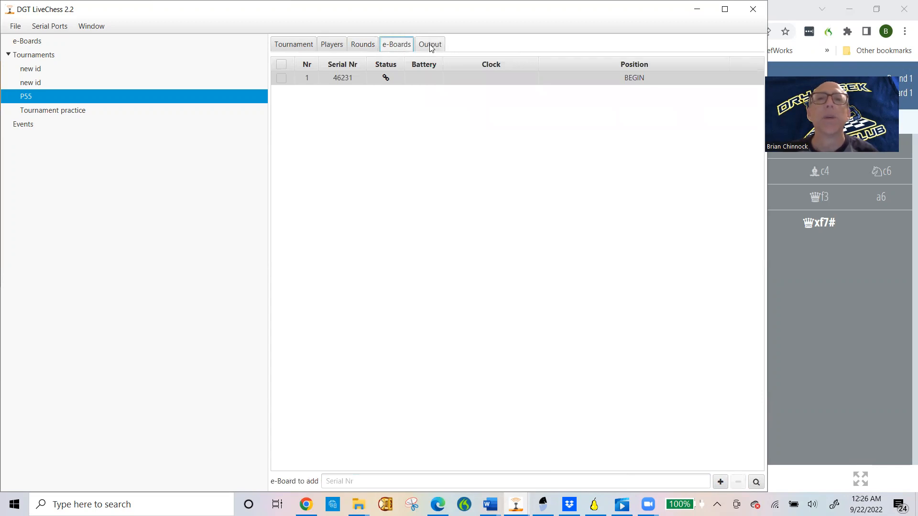
left_click(635, 78)
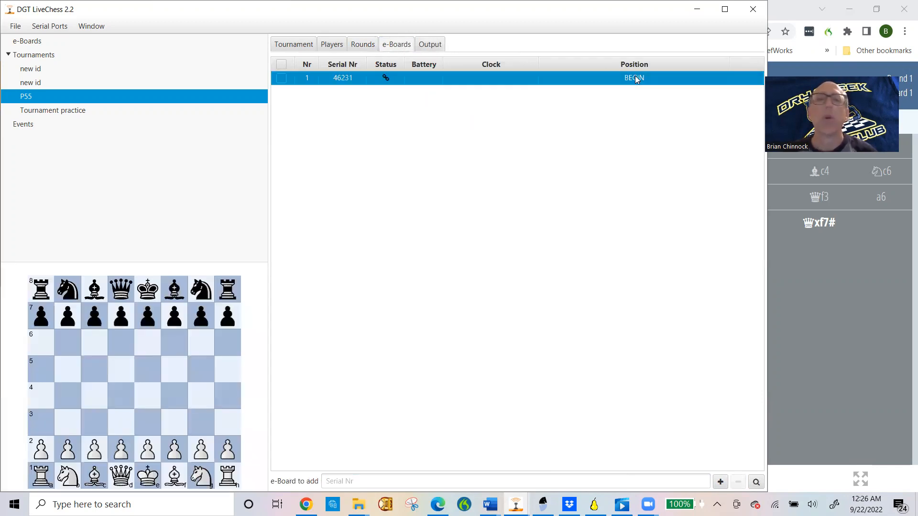
left_click(429, 45)
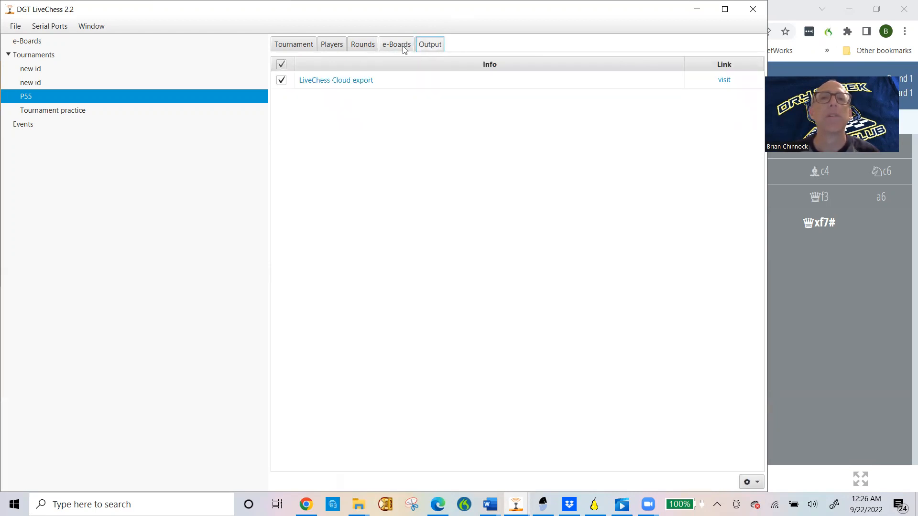
left_click(366, 46)
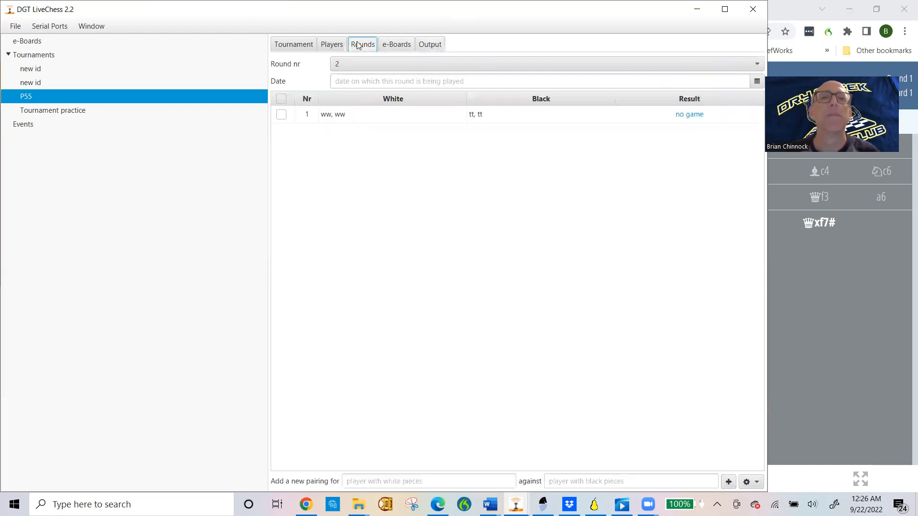
left_click(684, 116)
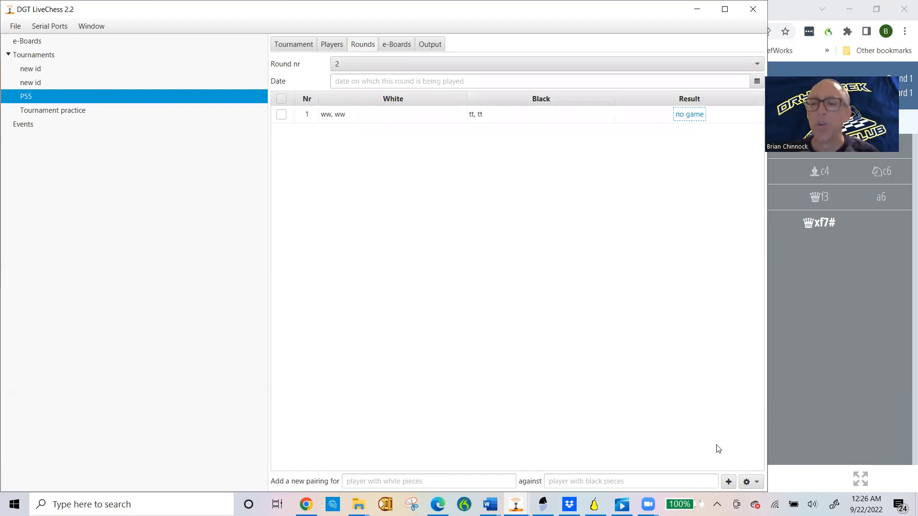
left_click(280, 117)
left_click(644, 121)
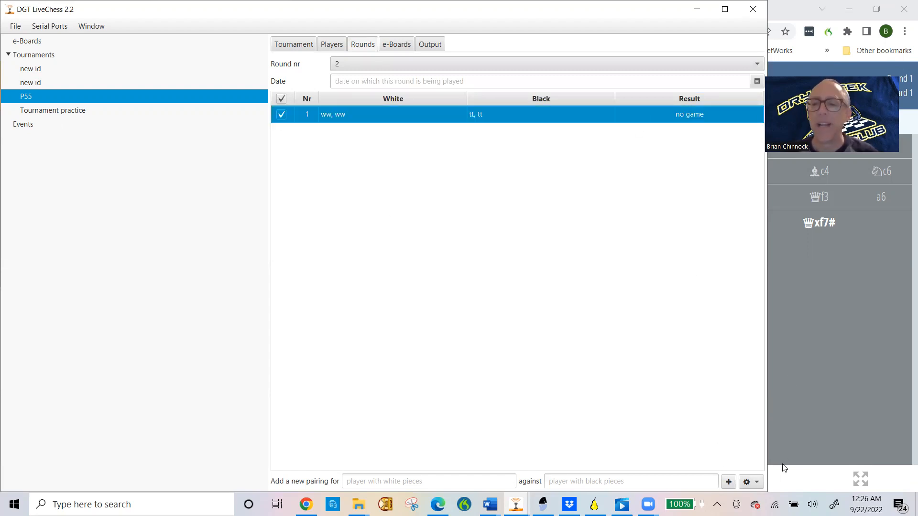
left_click(757, 482)
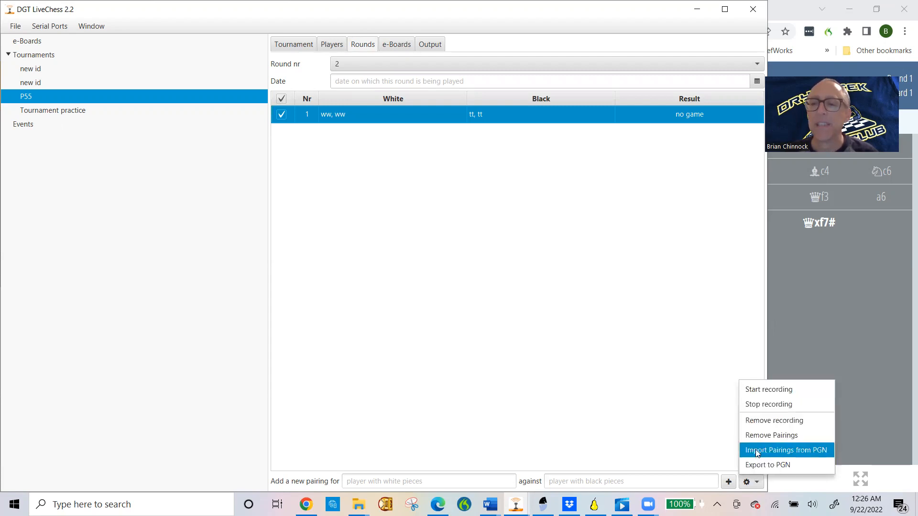
left_click(760, 394)
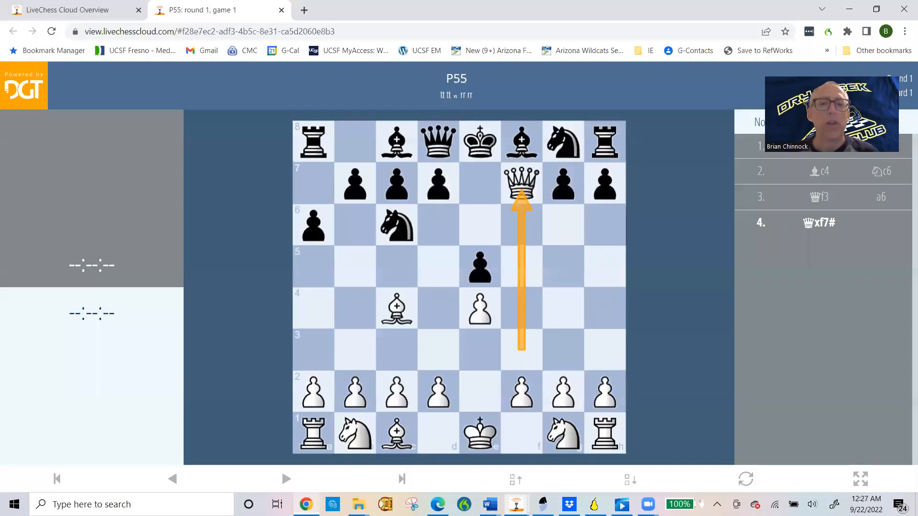
Step: Switch to the LiveChess Cloud page in Chrome and open the live round 2 game of P55
left_click(306, 504)
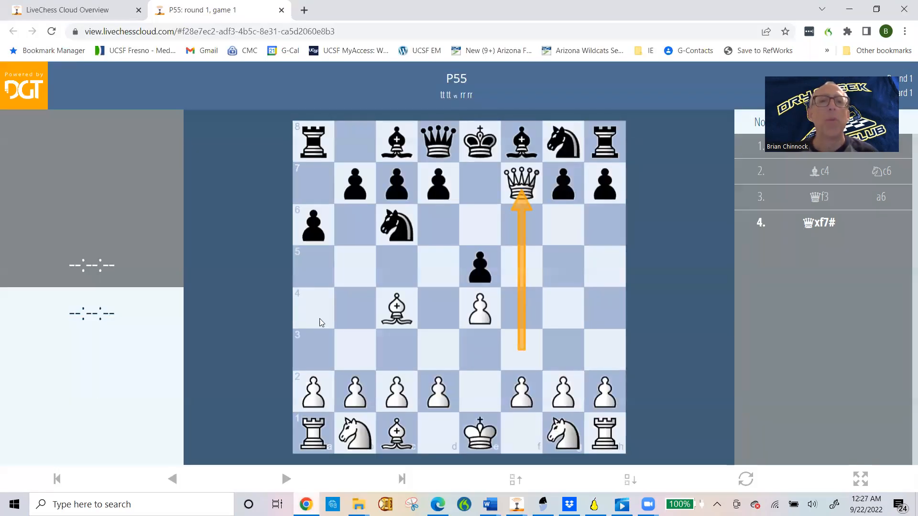
left_click(456, 79)
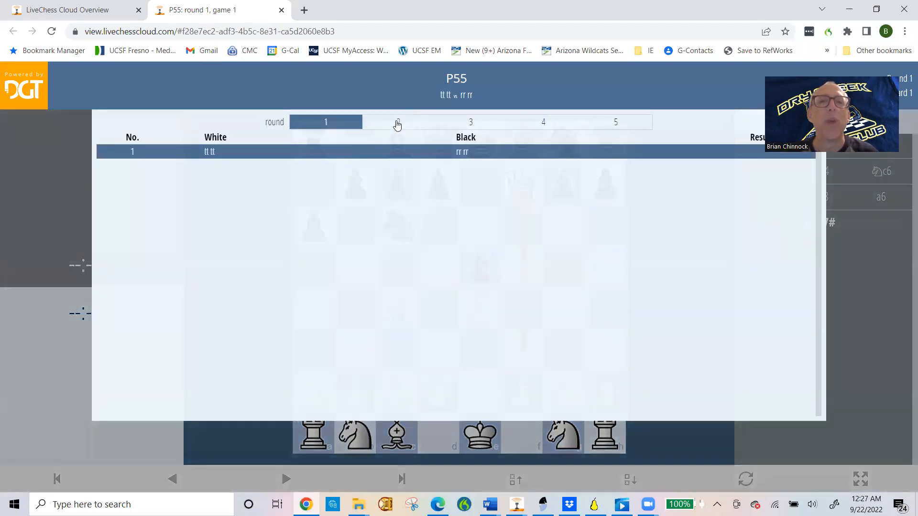
left_click(397, 123)
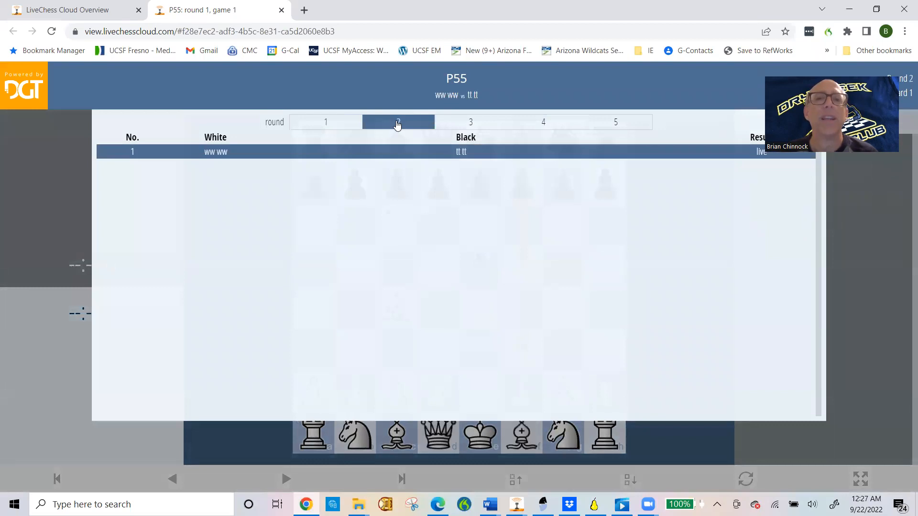
left_click(377, 152)
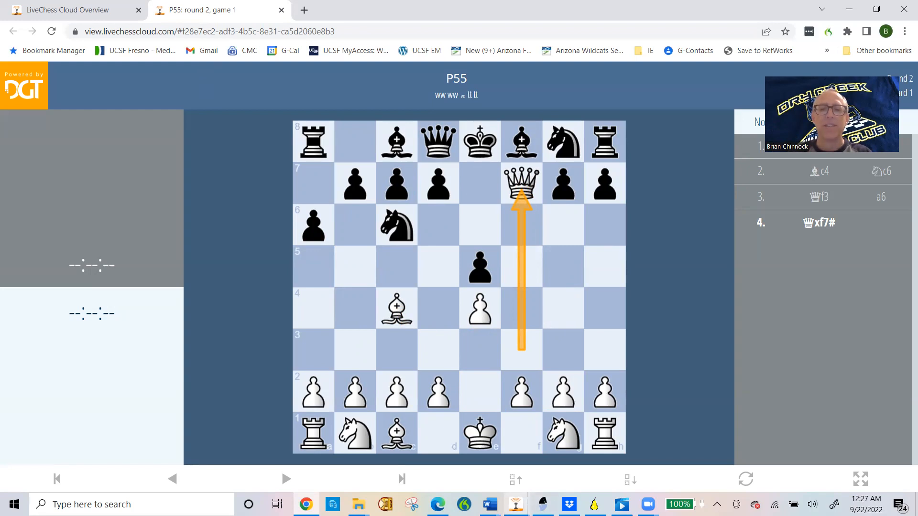
Step: Switch back to DGT LiveChess, check the round 1 pairing, and open the round 2, table 1 game
mouse_move(516, 505)
left_click(423, 453)
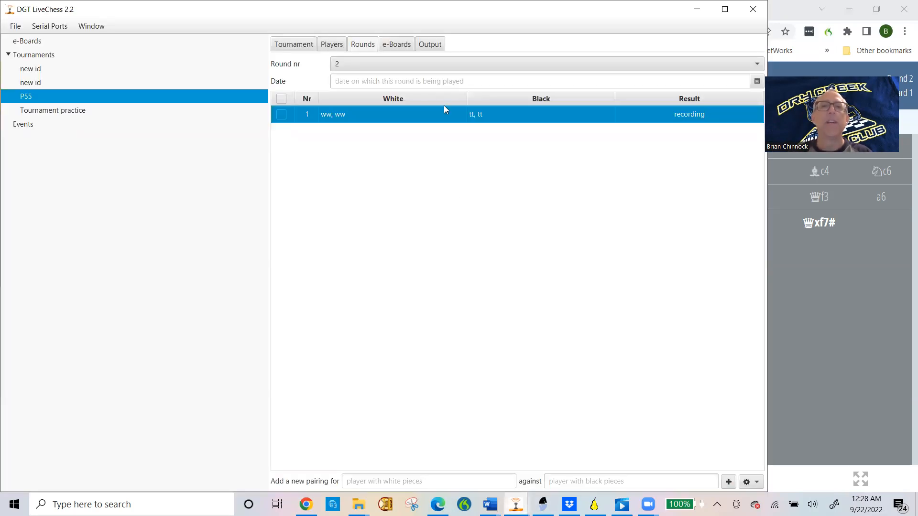
left_click(363, 45)
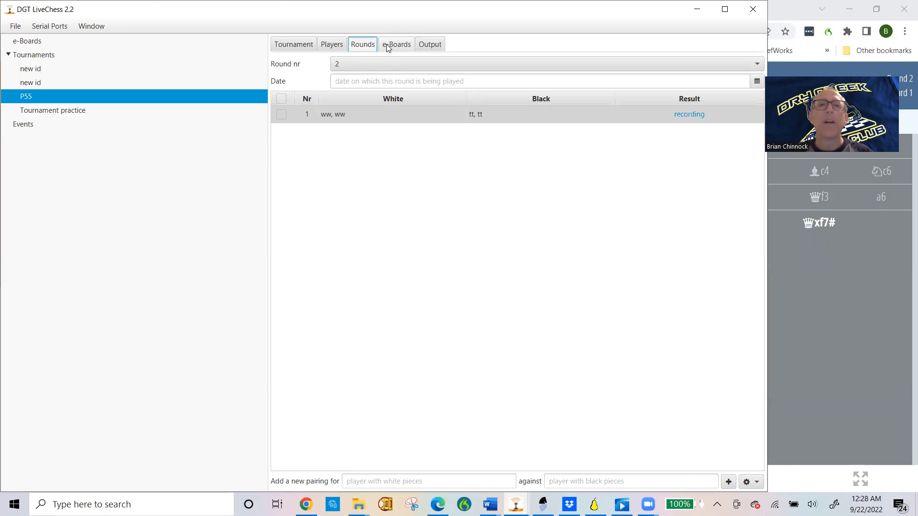
left_click(361, 60)
left_click(360, 79)
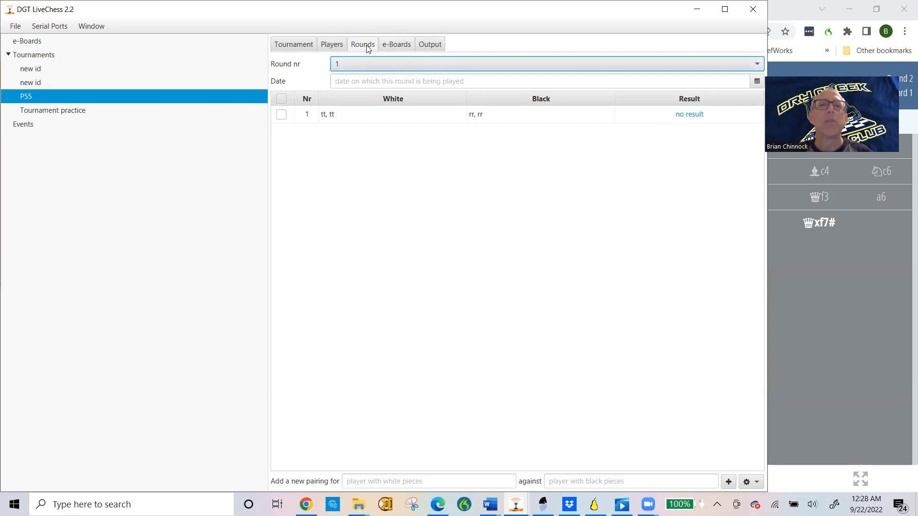
left_click(362, 63)
left_click(361, 92)
left_click(281, 114)
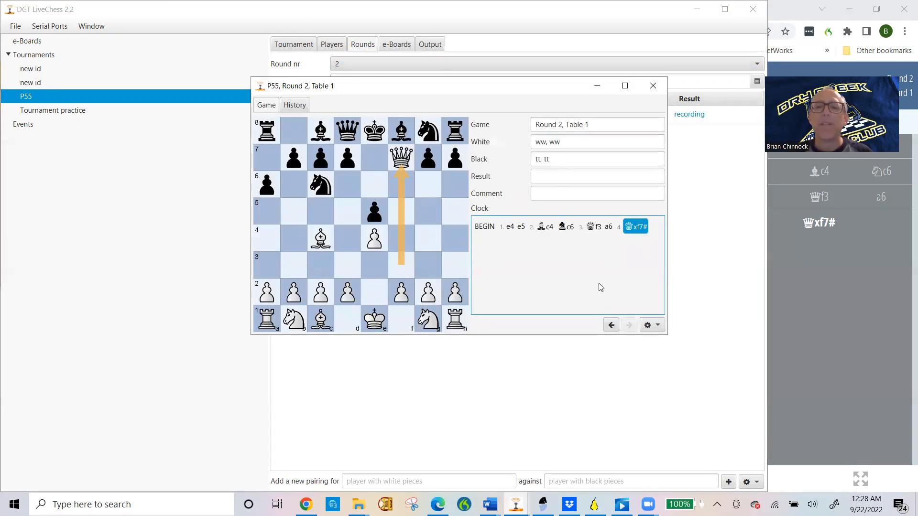
Step: Set Qxf7# as the last move of the round 2, table 1 game and stop its recording
left_click(647, 326)
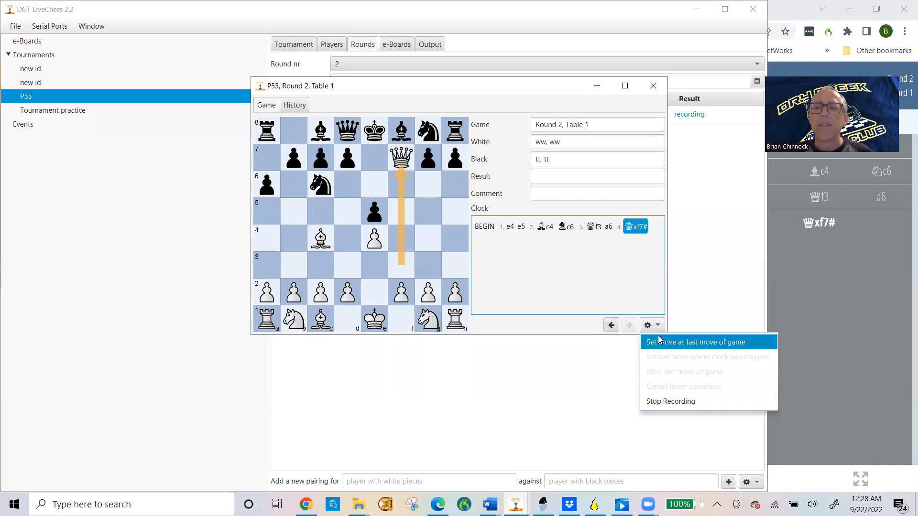
left_click(658, 339)
left_click(657, 329)
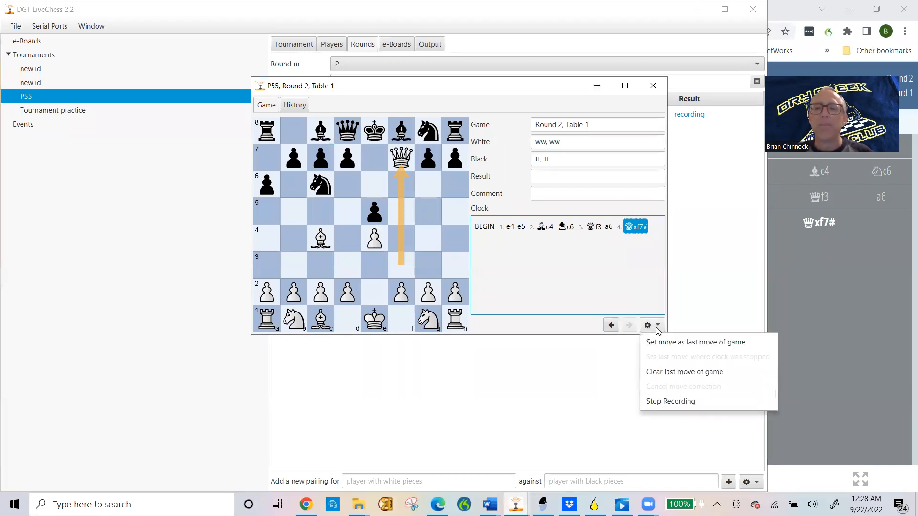
left_click(674, 402)
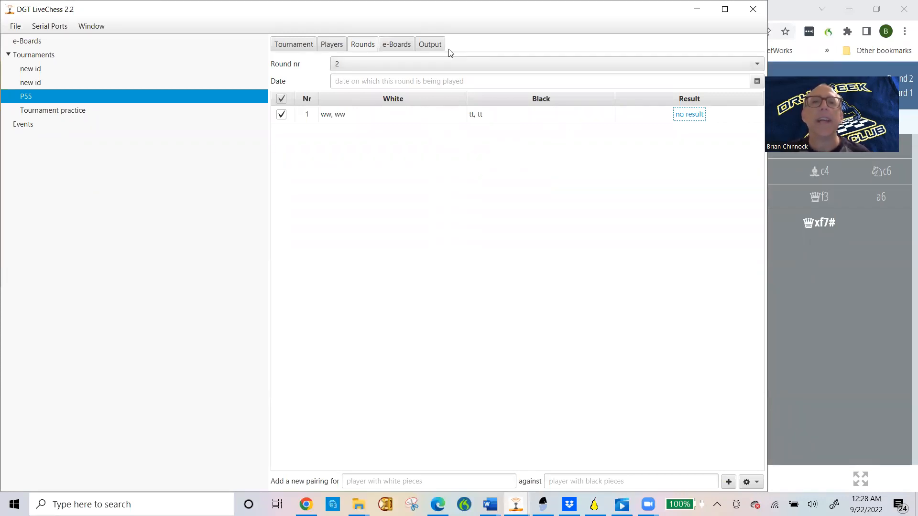
left_click(649, 116)
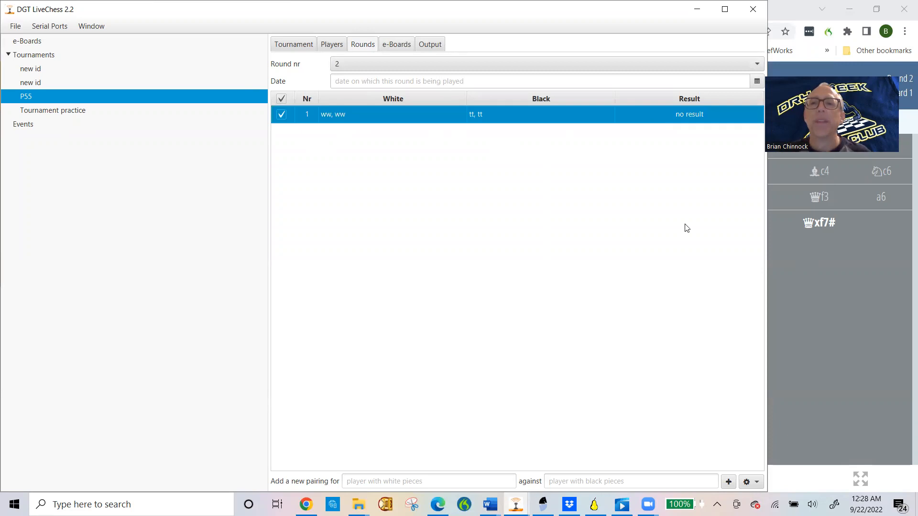
left_click(749, 483)
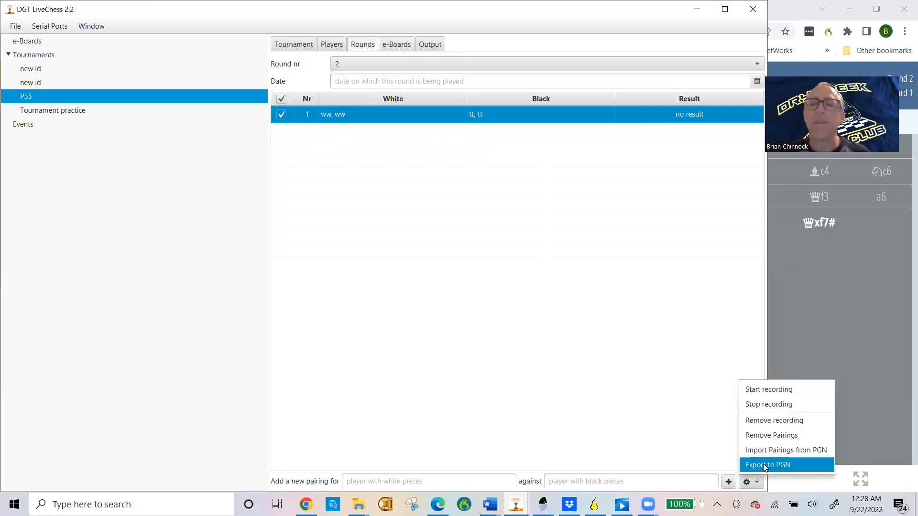
left_click(548, 237)
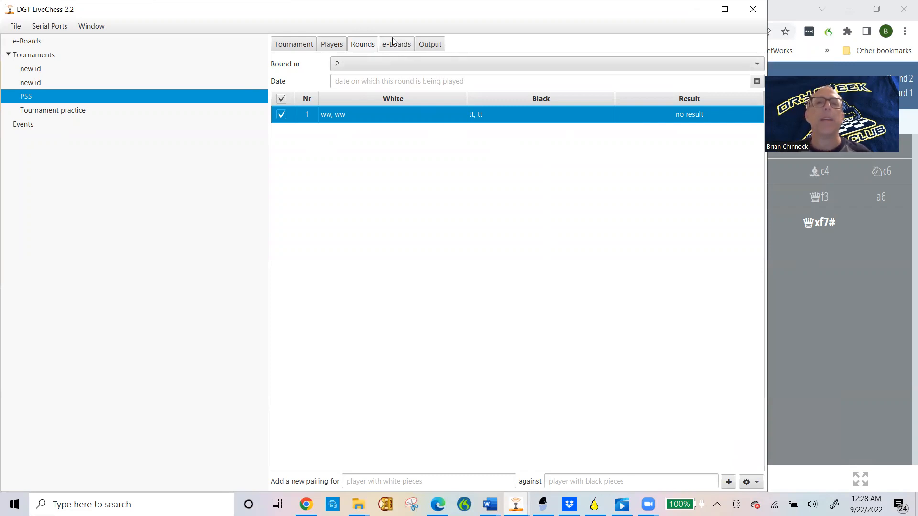
Step: Review the P55 player list and the round 3 pairings, and return to the round 2 pairings
left_click(332, 46)
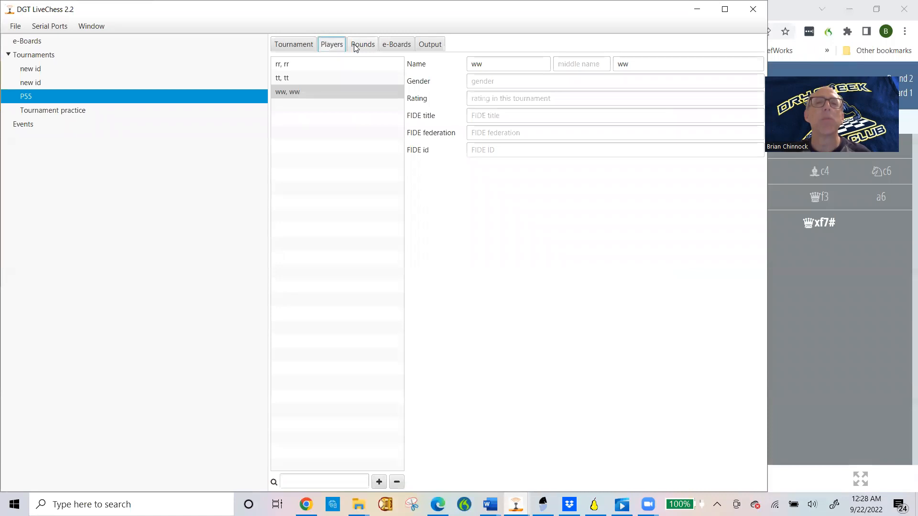
left_click(356, 47)
left_click(390, 64)
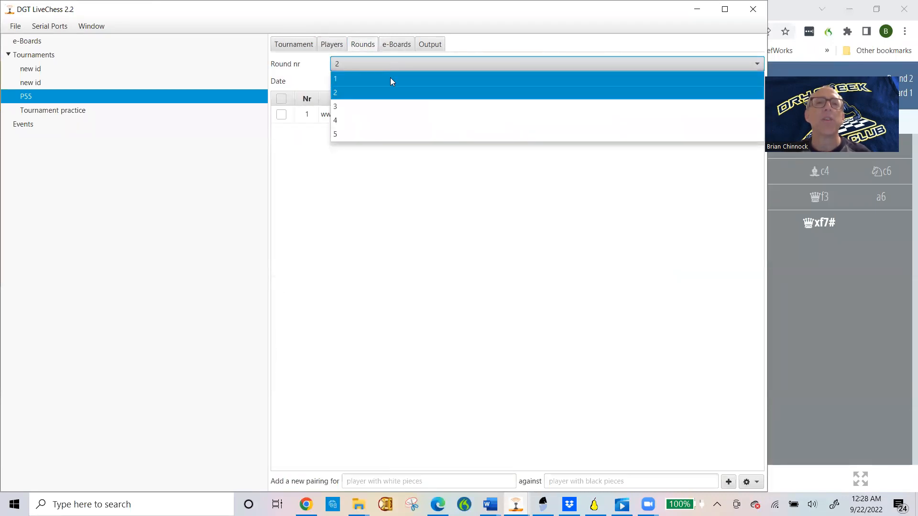
left_click(390, 106)
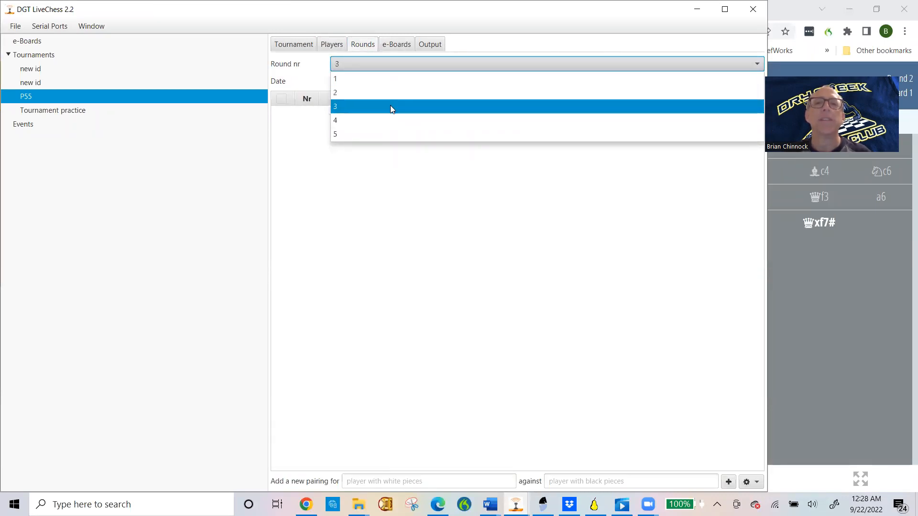
left_click(369, 64)
left_click(364, 93)
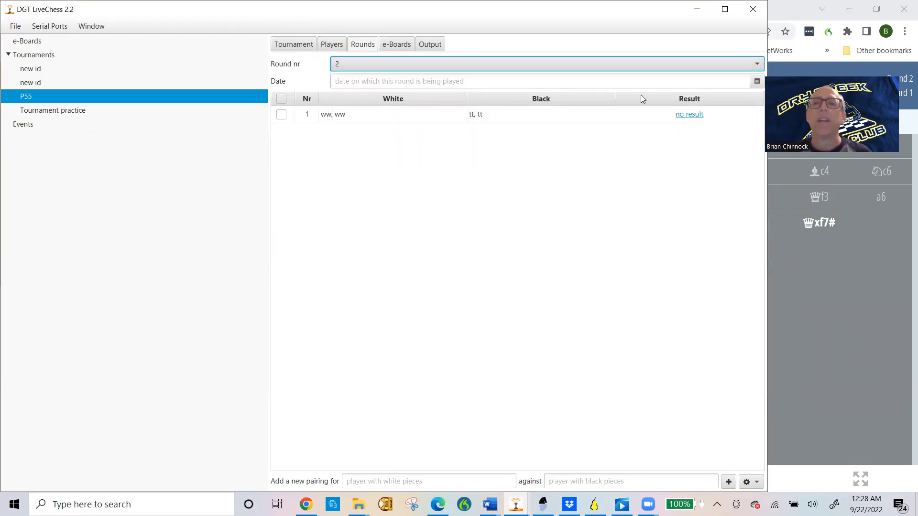